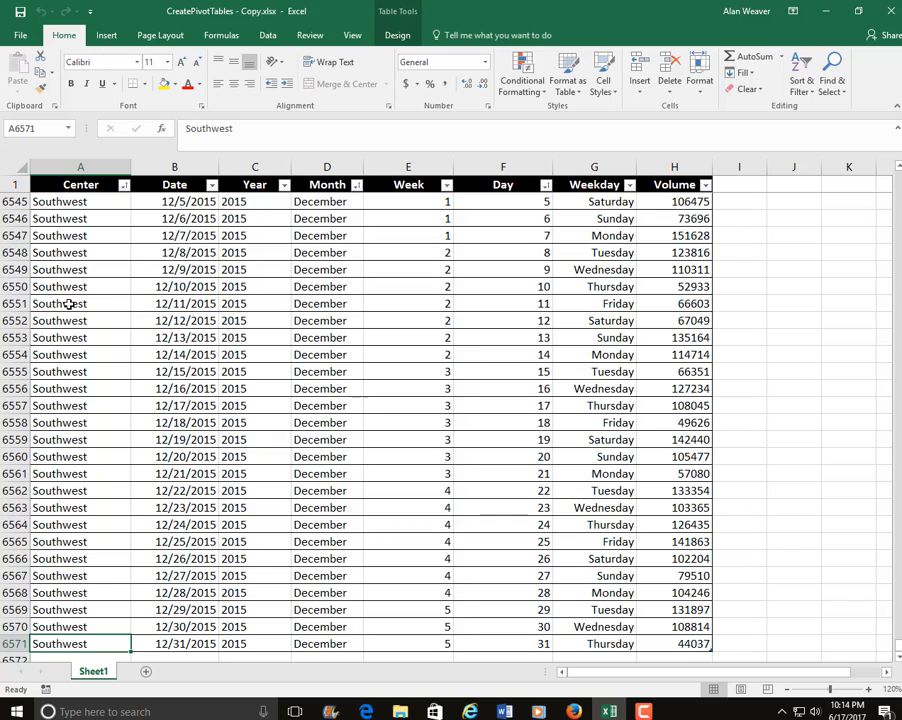
key(ctrl+Home)
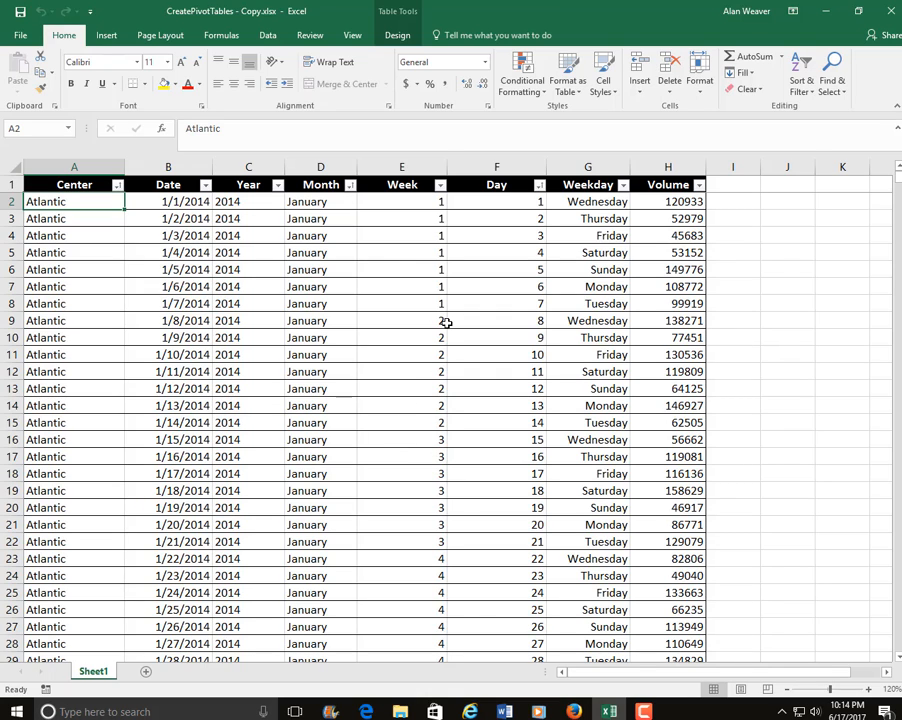
click(396, 391)
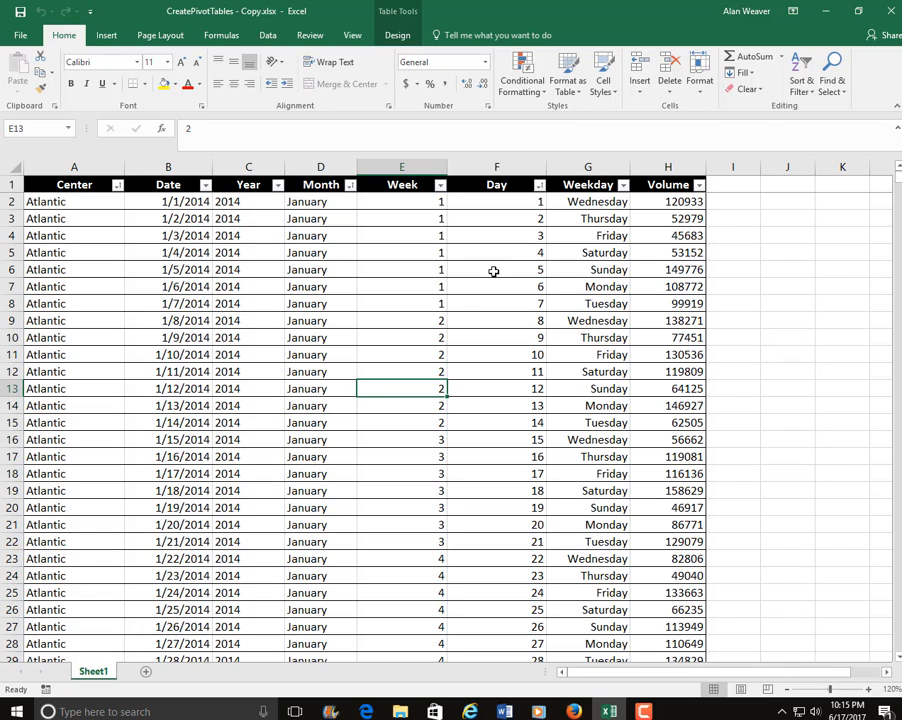
click(262, 288)
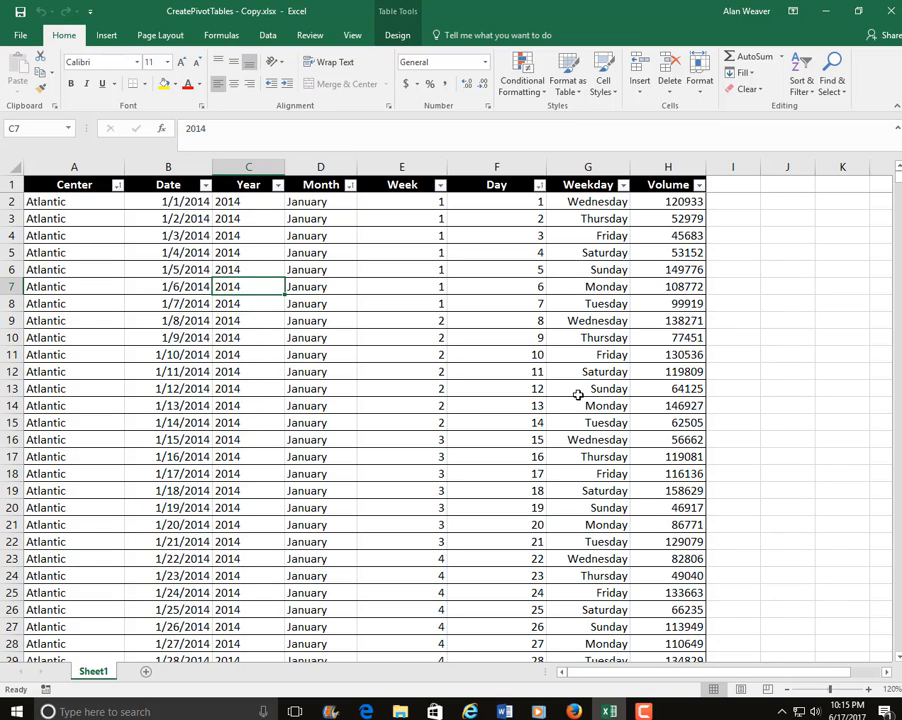
Try inserting a blank column before the Week column and undo the insertion.
click(402, 160)
right_click(402, 160)
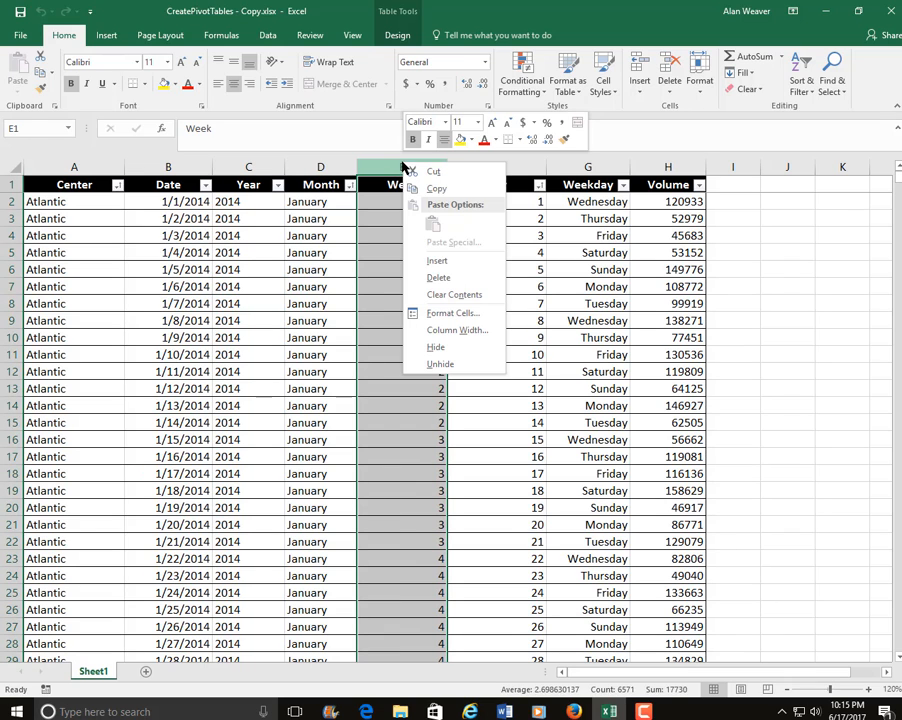
click(451, 262)
click(246, 349)
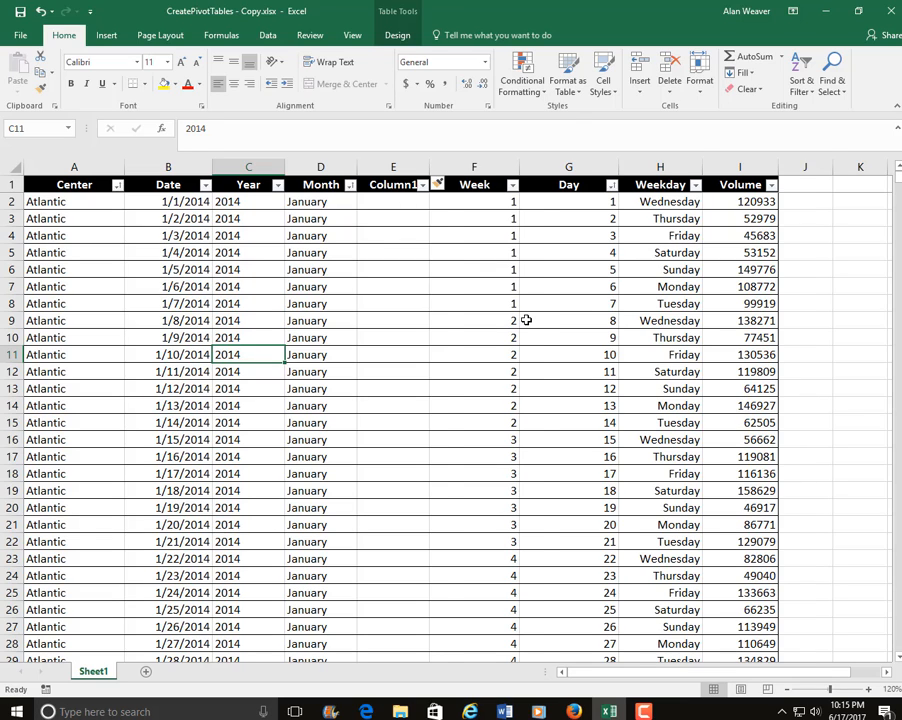
key(ctrl+z)
click(361, 275)
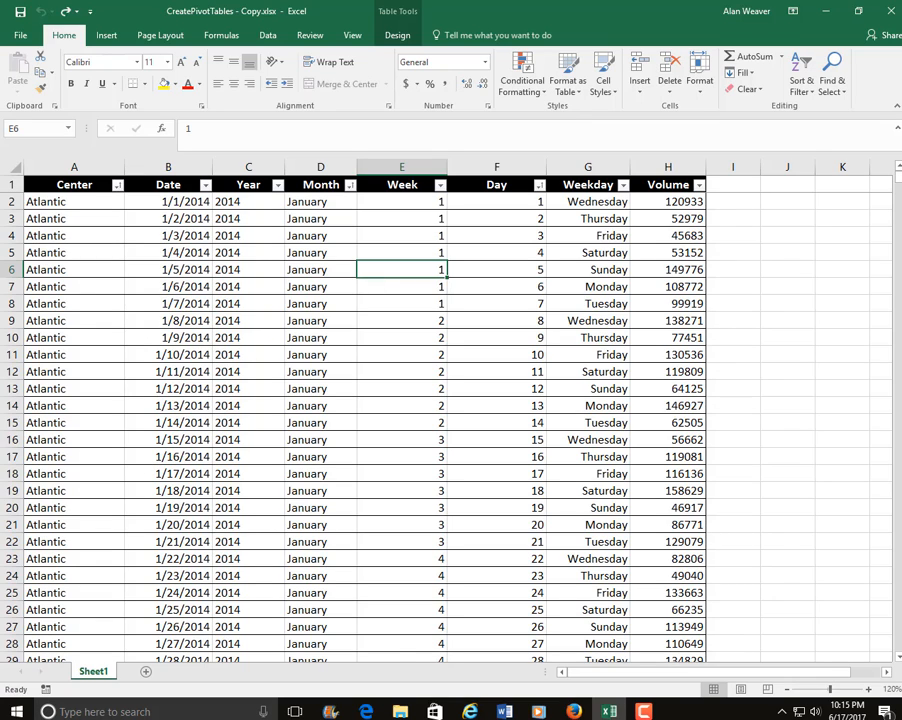
Create a PivotTable from the DailyVolumes table on a new worksheet.
click(57, 269)
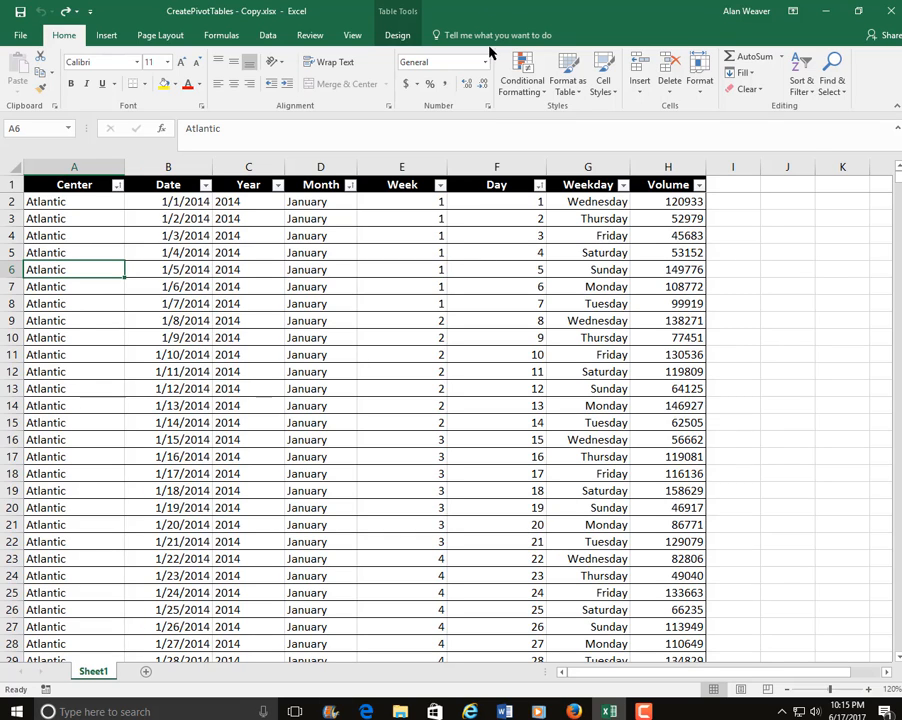
click(105, 38)
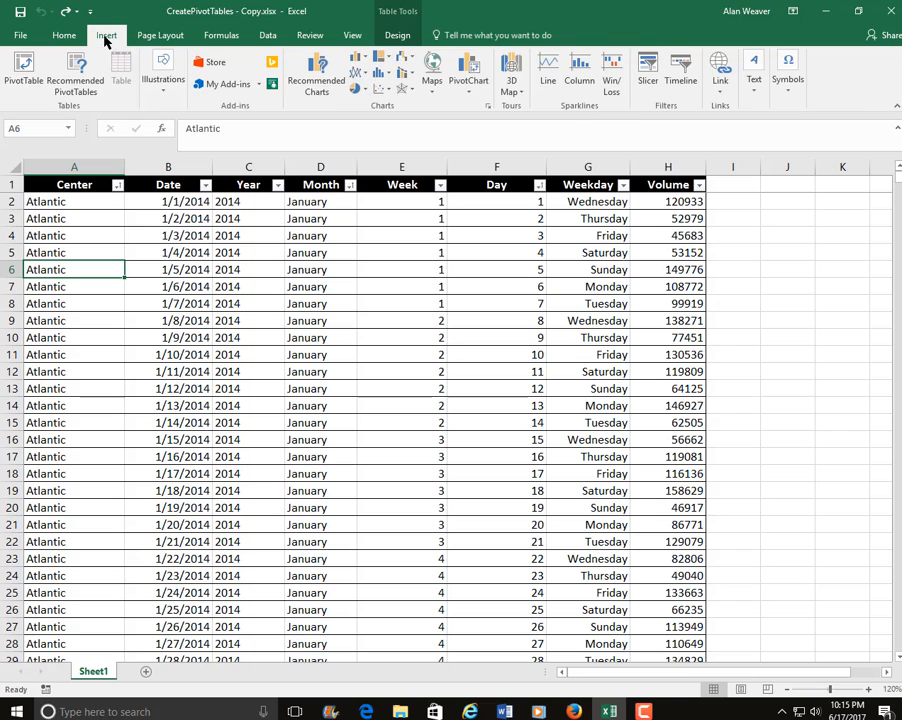
click(30, 76)
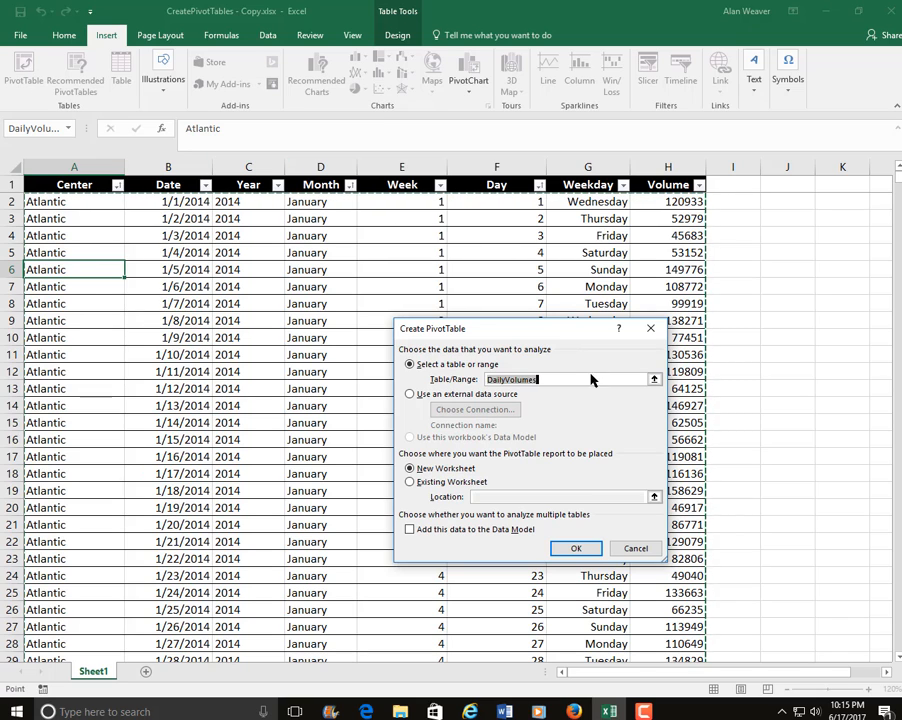
click(582, 552)
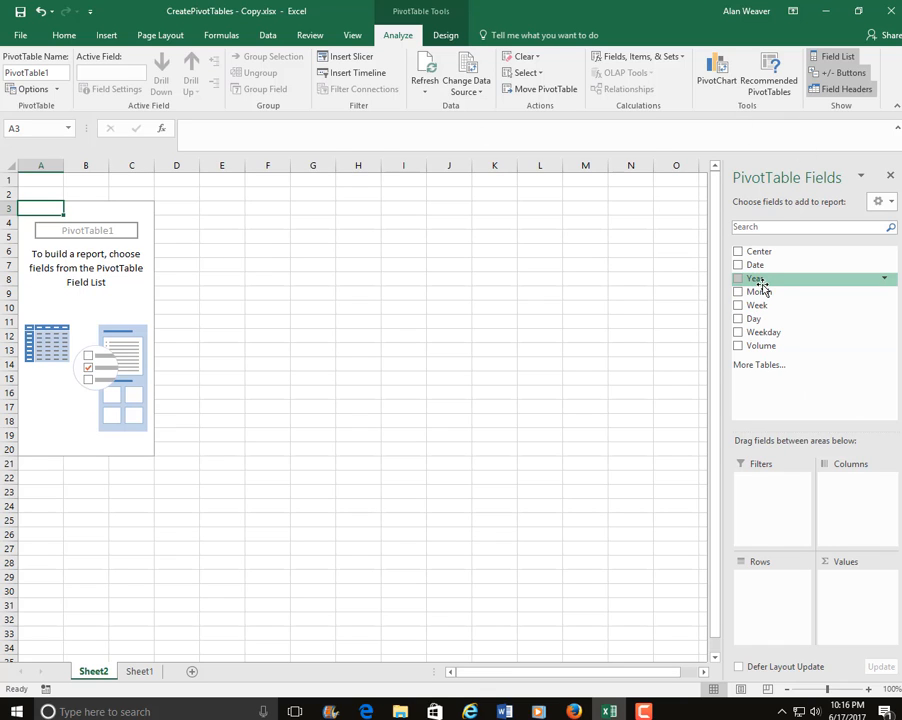
Lay out the PivotTable with Year as columns, Center as rows and the sum of Volume as values.
click(739, 279)
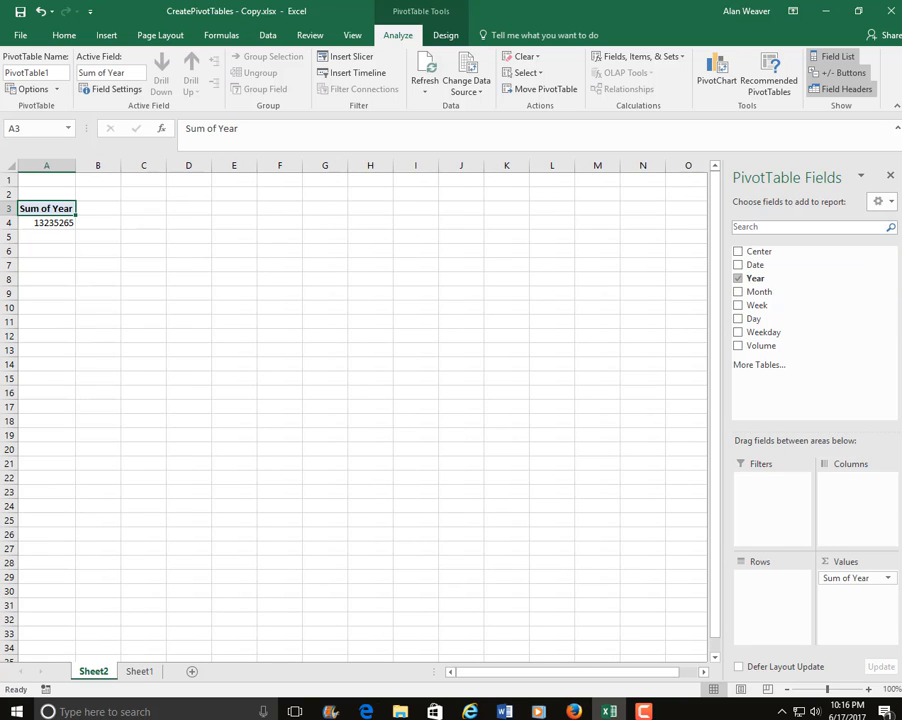
drag(860, 582, 855, 495)
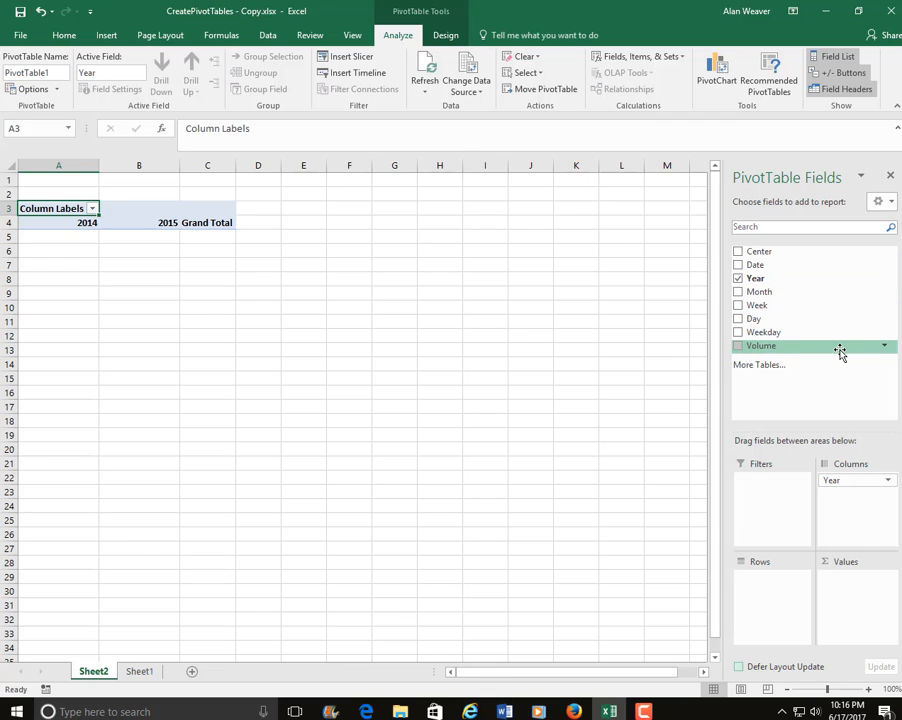
drag(768, 254, 784, 586)
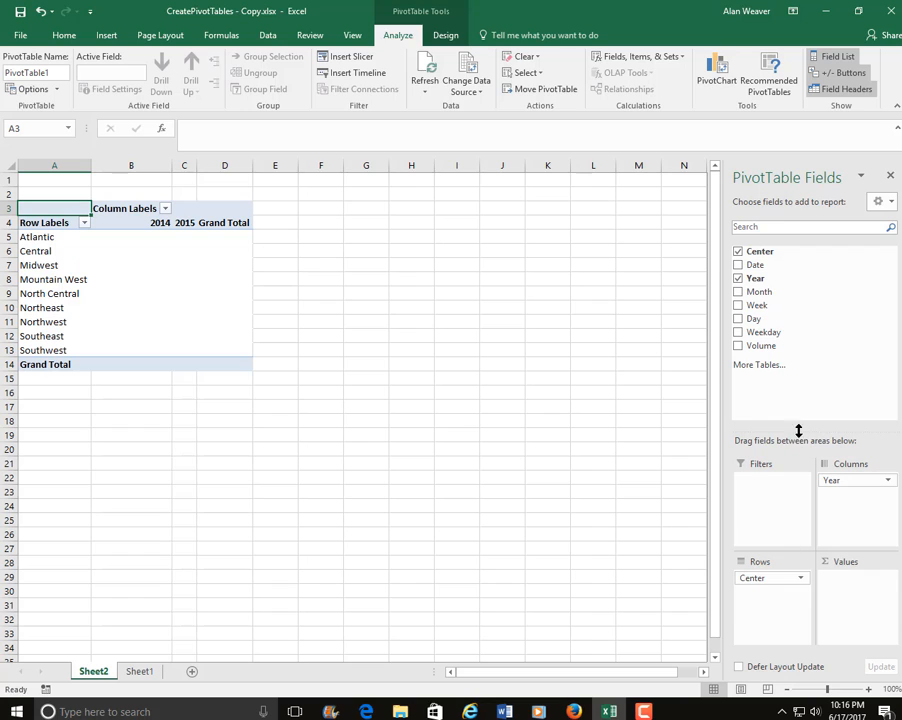
drag(752, 347, 896, 605)
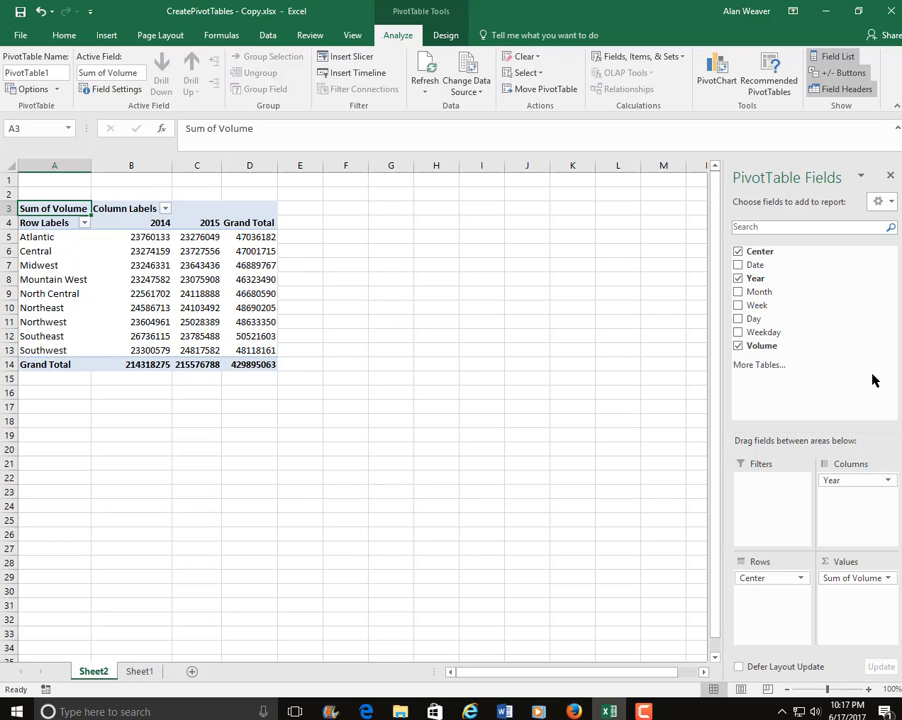
Add the Month field as a report filter of the PivotTable.
drag(775, 293, 768, 484)
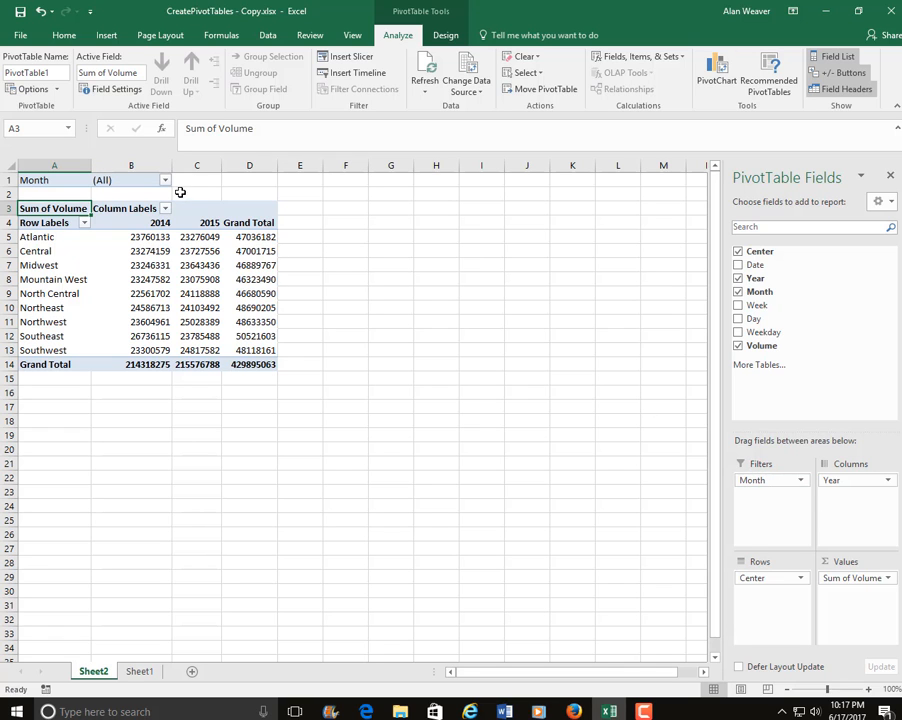
click(865, 690)
click(865, 690)
click(865, 690)
click(865, 690)
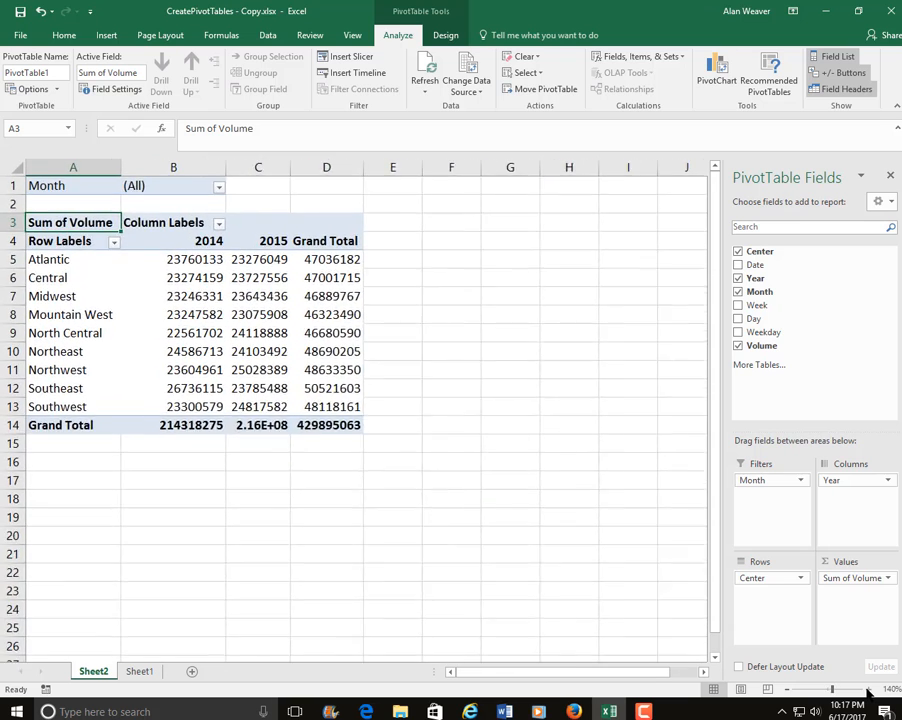
click(866, 691)
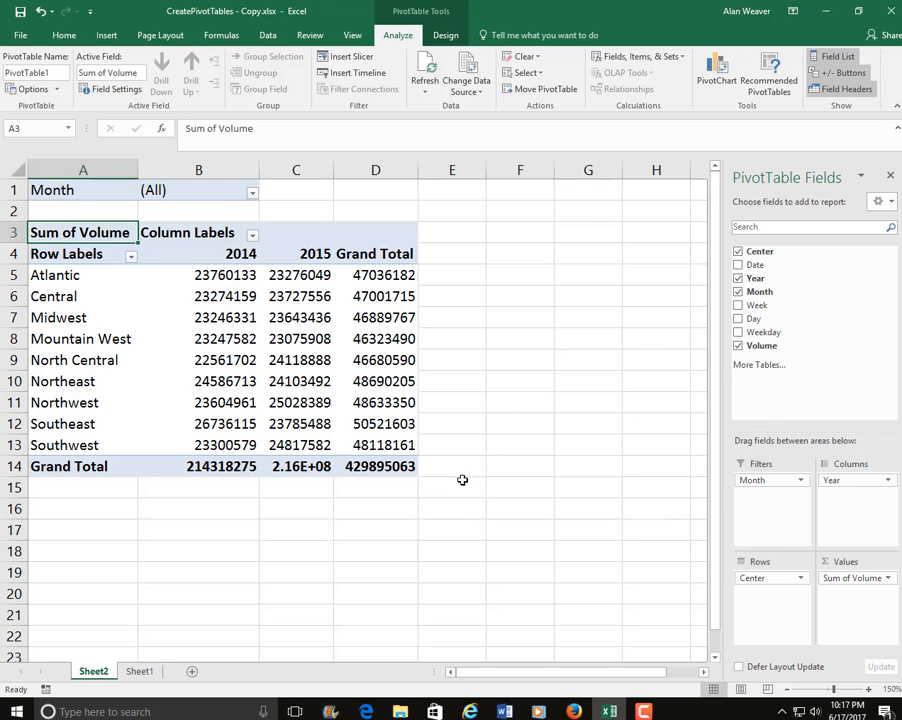
Filter the PivotTable's Month field to January only.
click(253, 195)
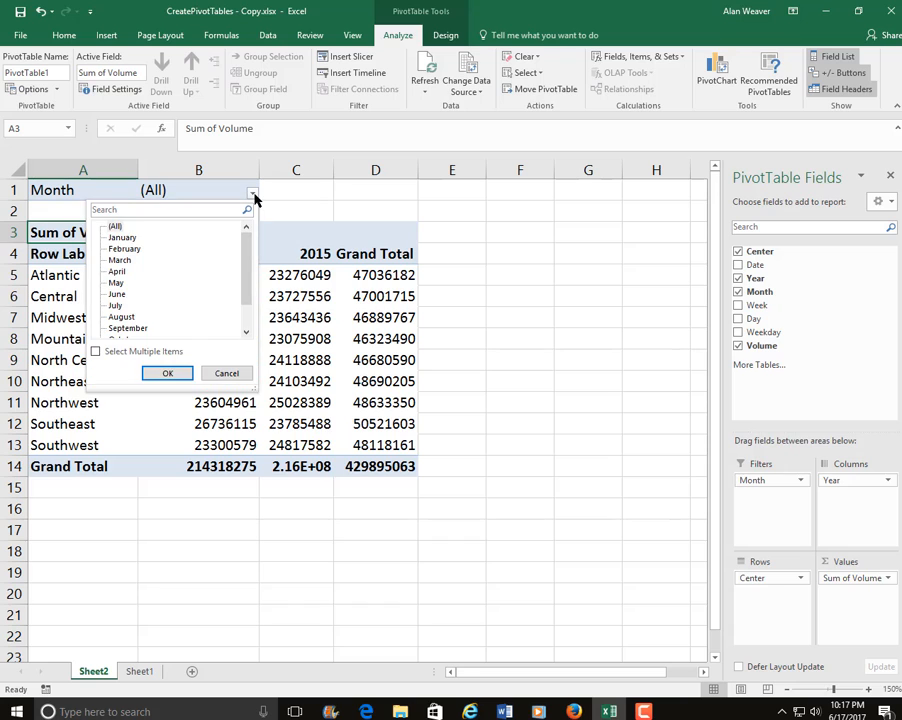
click(122, 237)
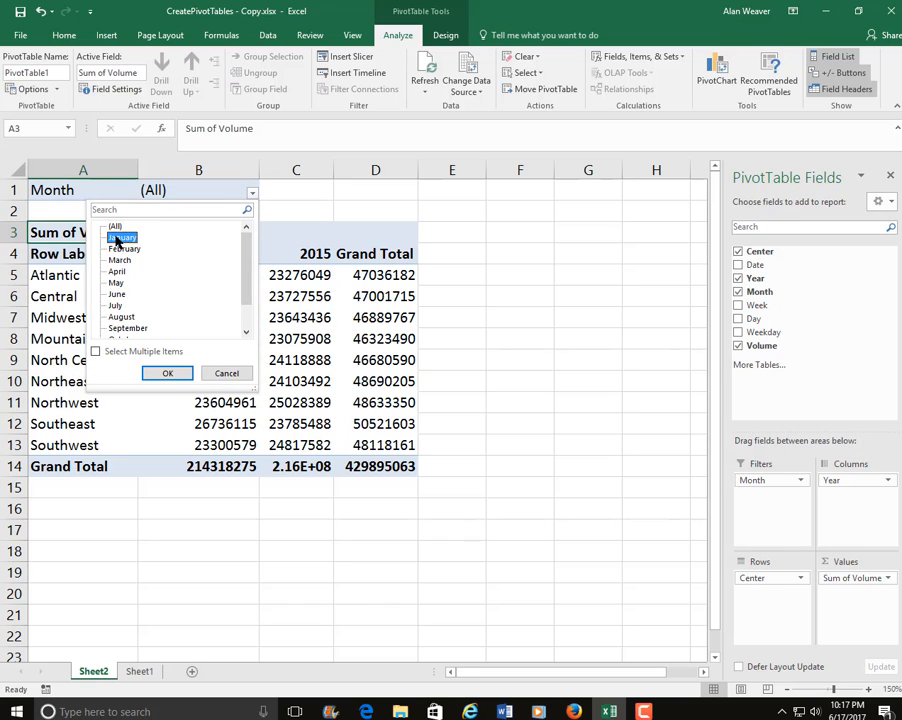
click(166, 374)
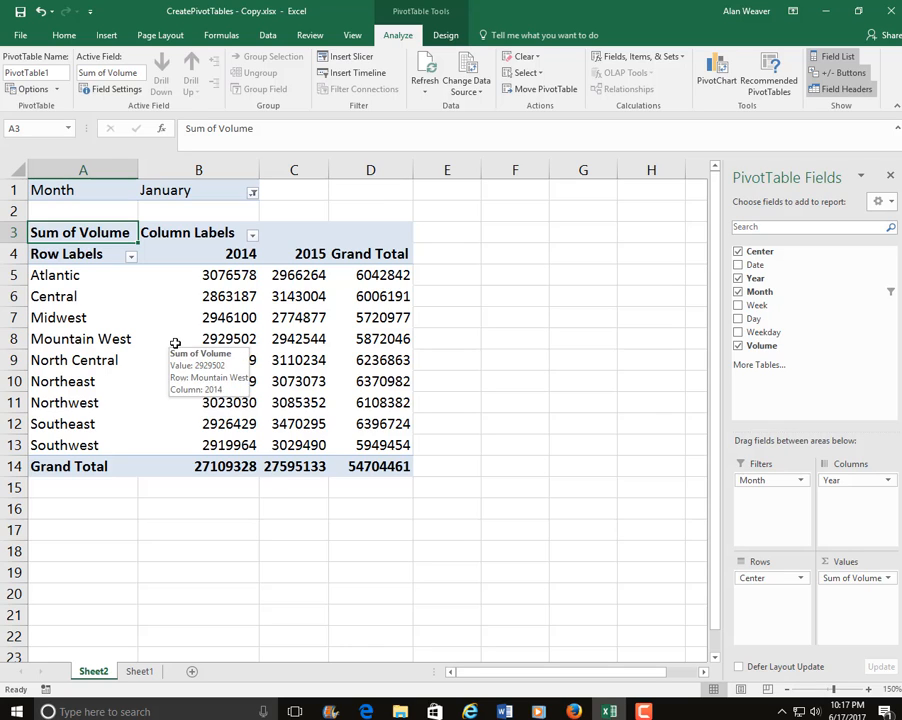
Allow multiple items in the Month filter and include April and July along with January.
click(253, 194)
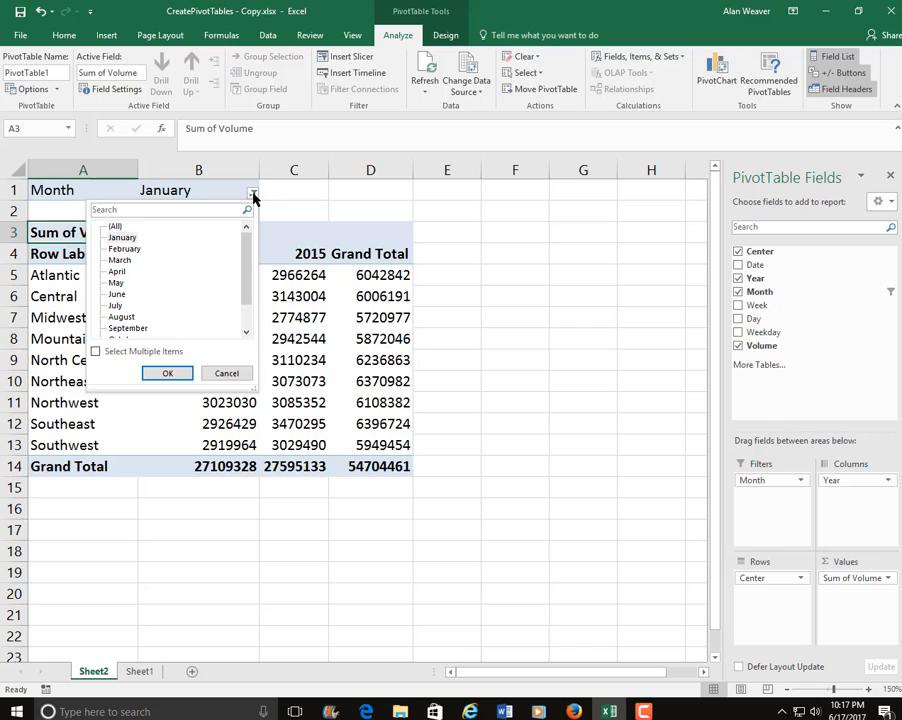
click(96, 352)
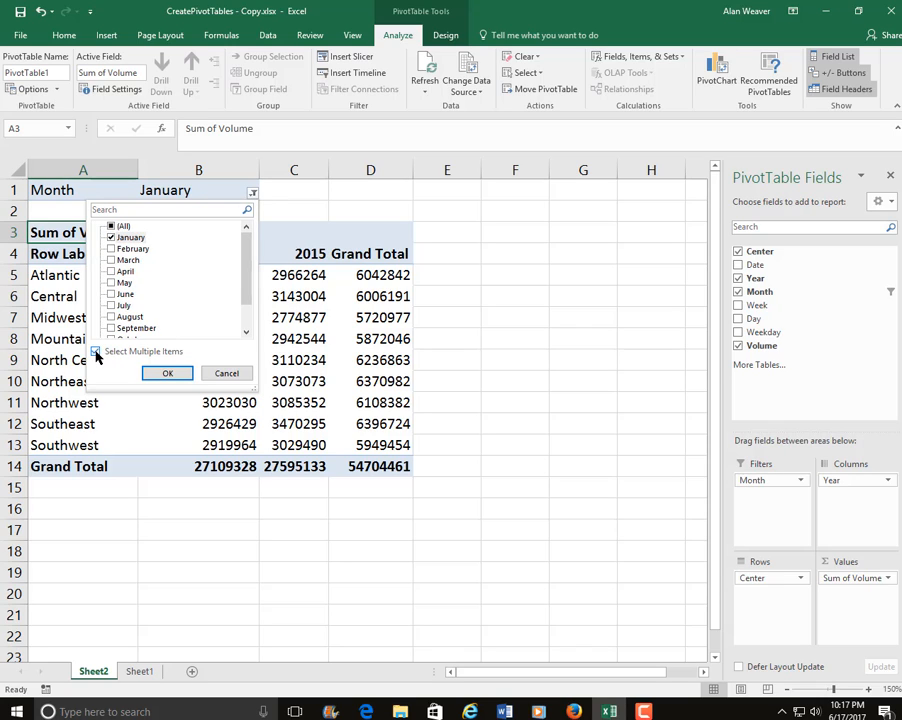
click(106, 270)
click(111, 306)
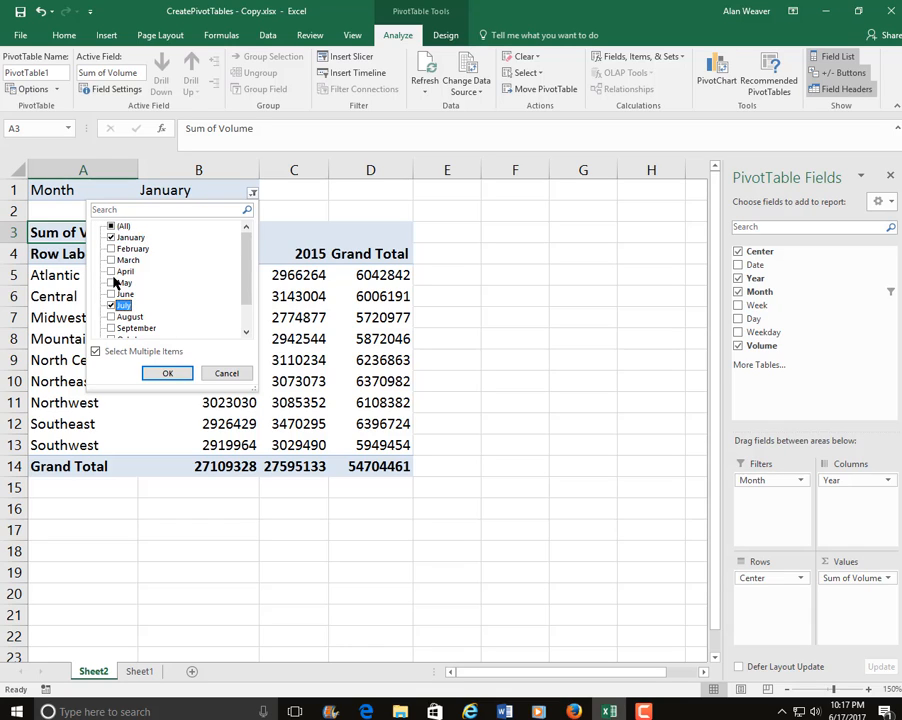
click(112, 273)
click(168, 374)
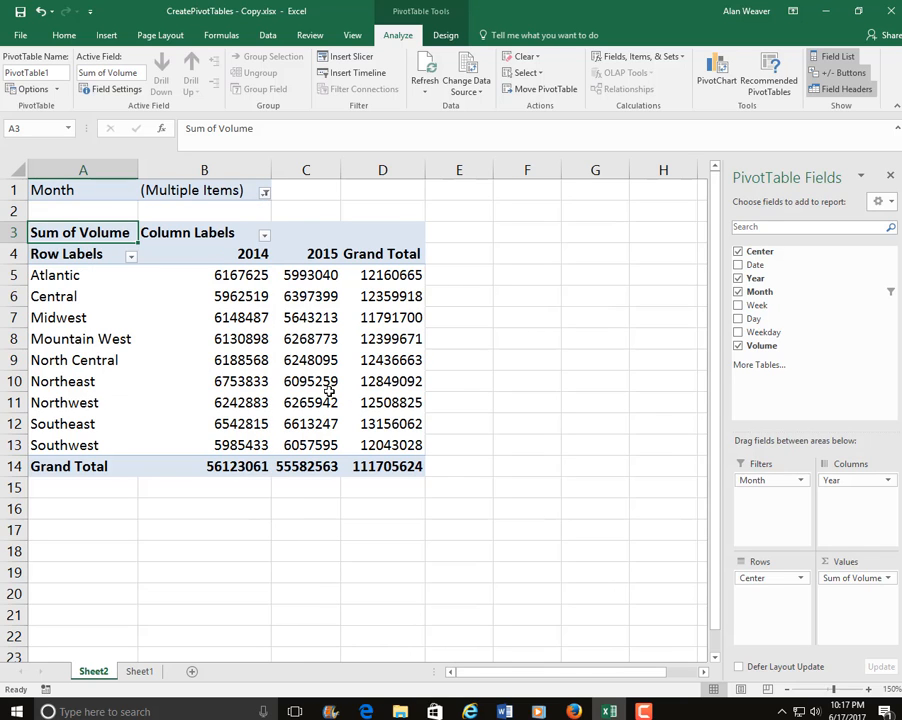
Turn off multiple selection in the Month filter and reset it to all months.
click(265, 192)
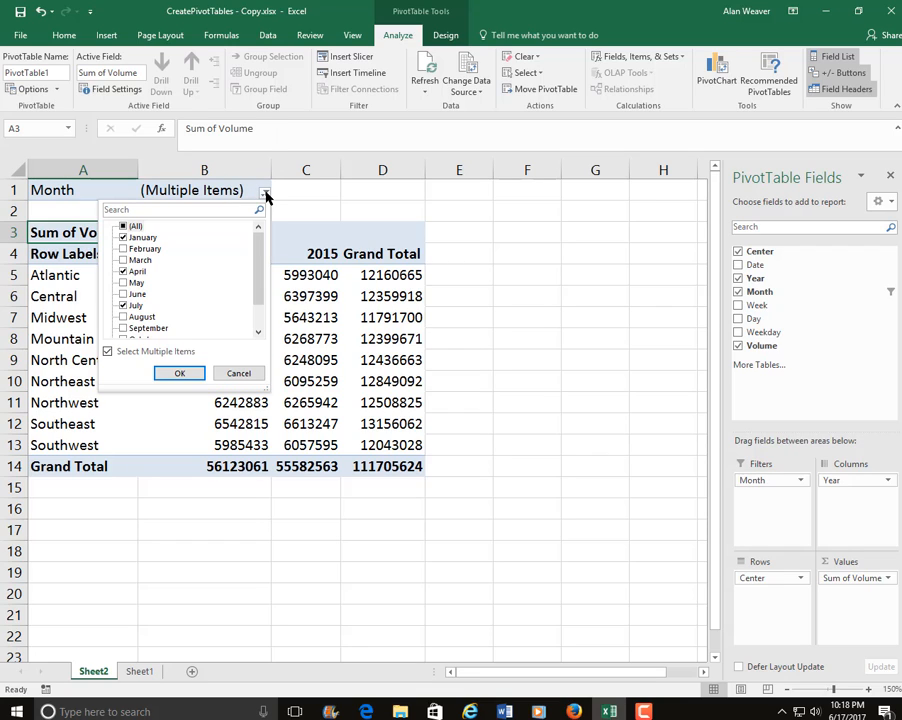
click(107, 351)
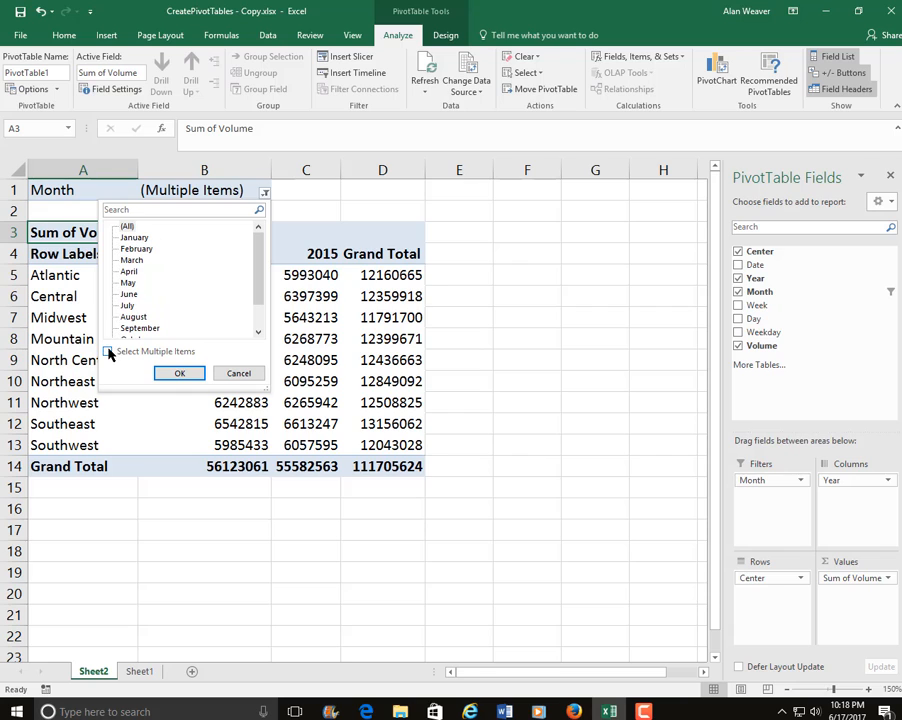
click(180, 373)
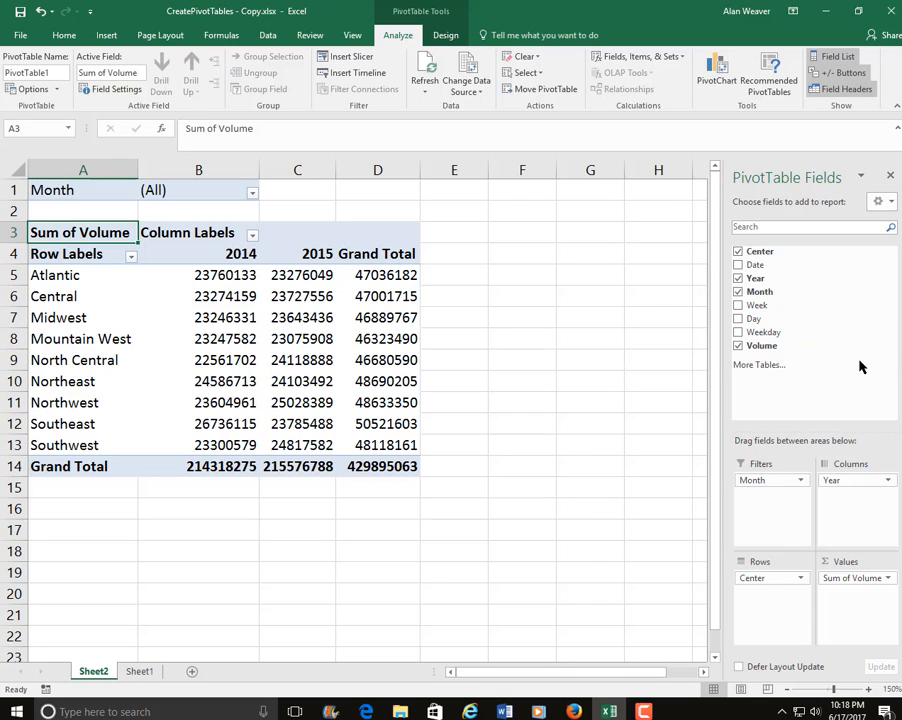
Add the Weekday field as a second report filter and filter the PivotTable to Tuesday.
drag(765, 333, 764, 492)
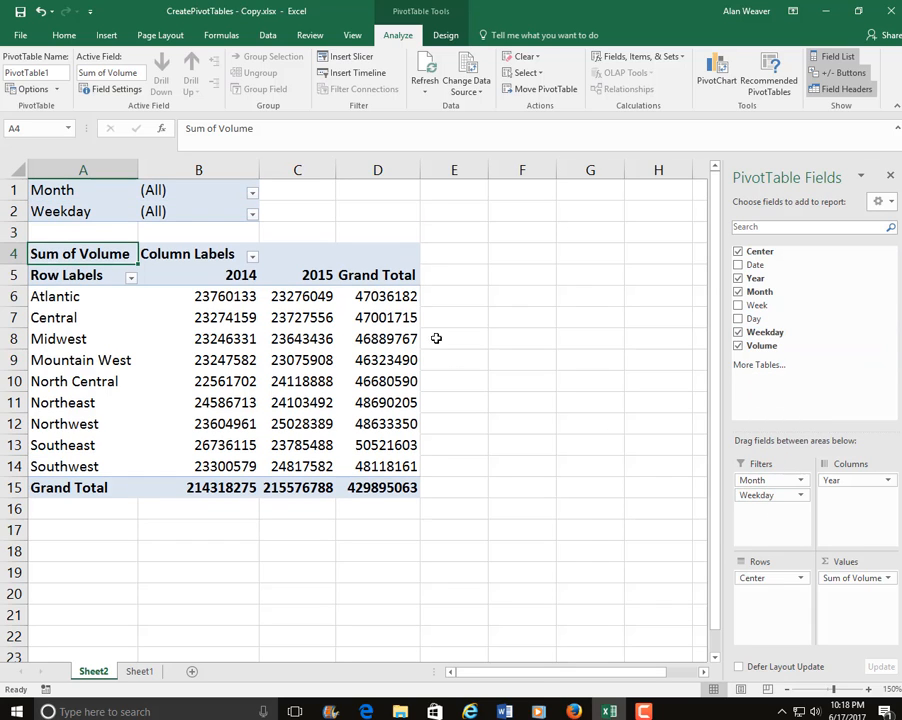
click(252, 215)
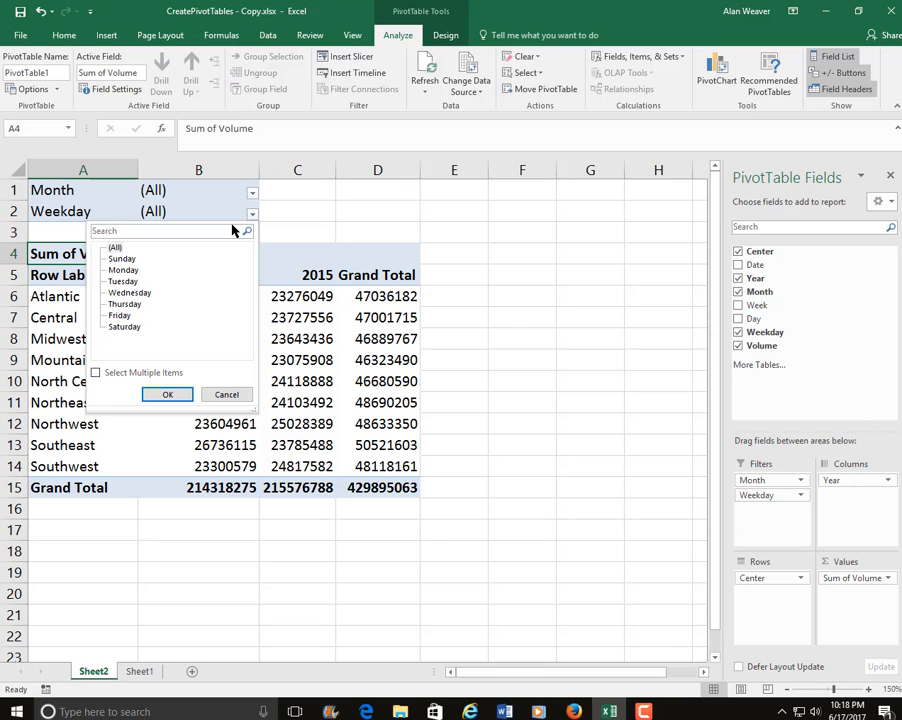
click(113, 273)
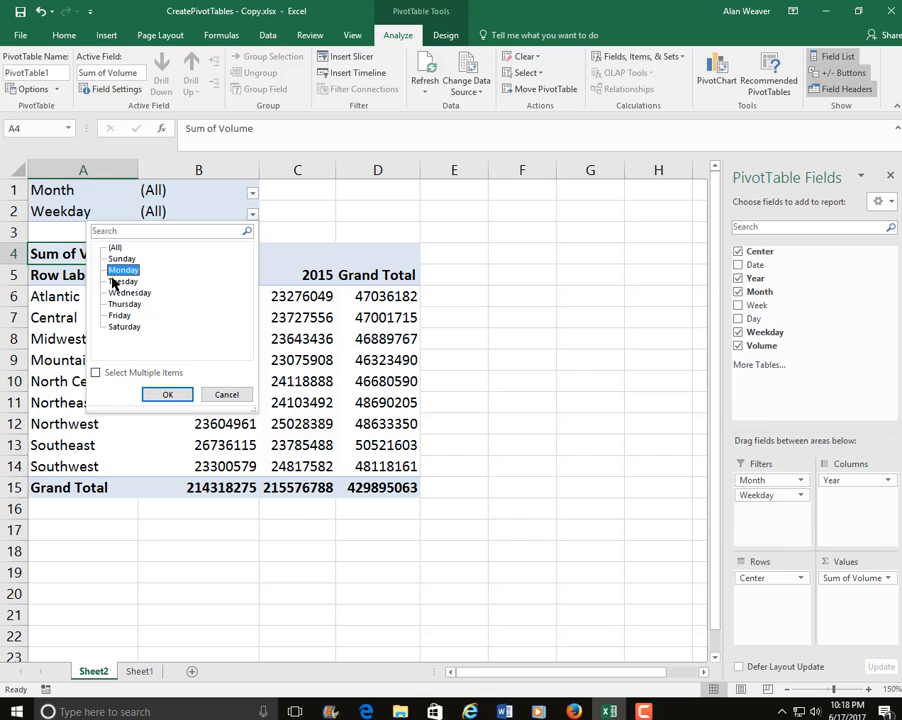
click(114, 281)
click(165, 395)
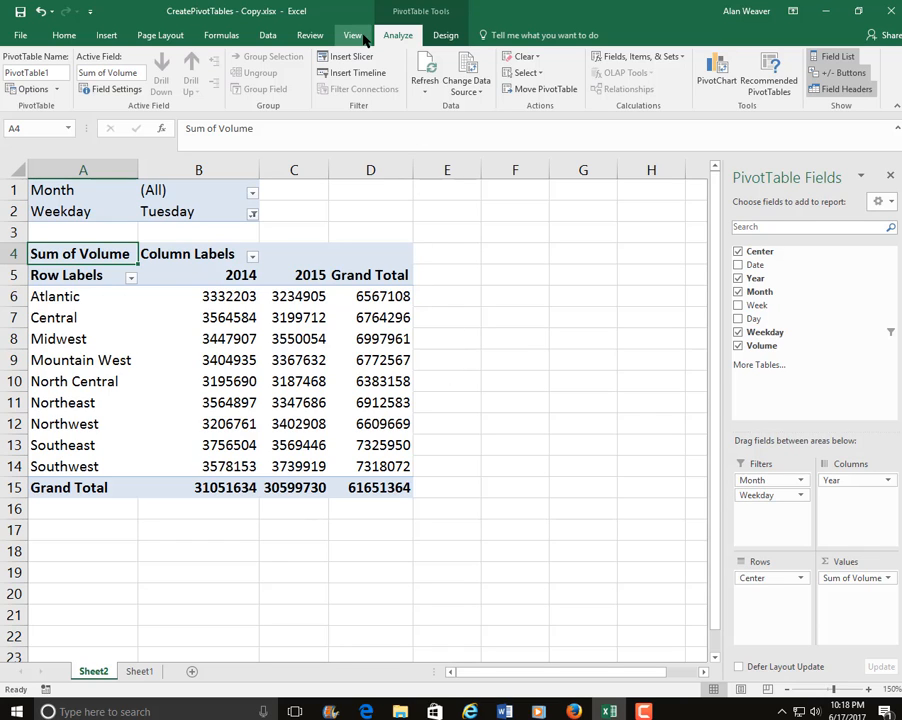
Format columns B through D with comma-separated thousands and no decimal places.
click(210, 166)
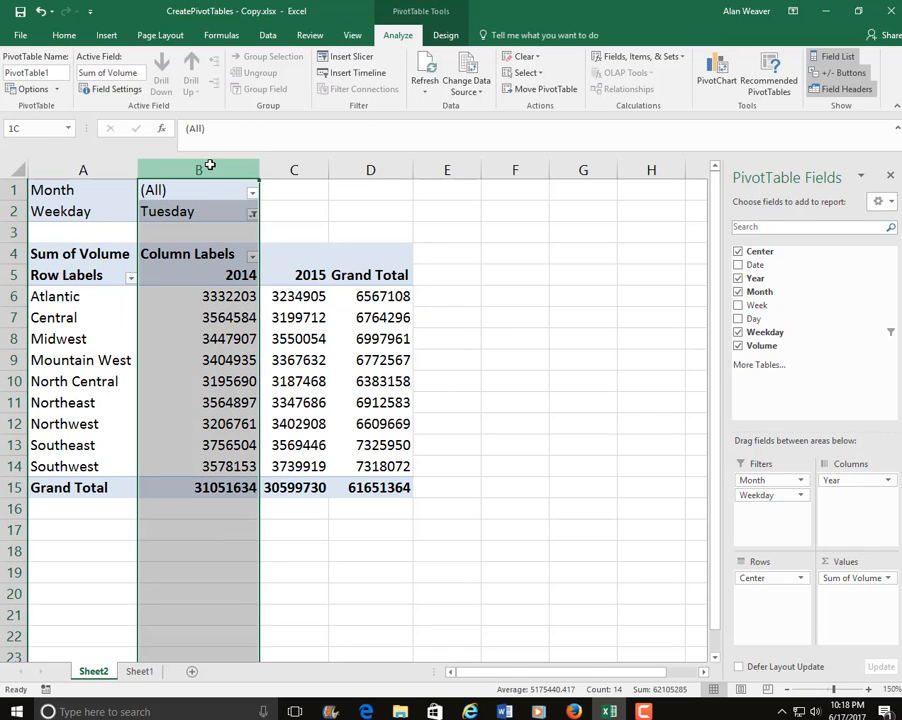
drag(210, 166, 349, 178)
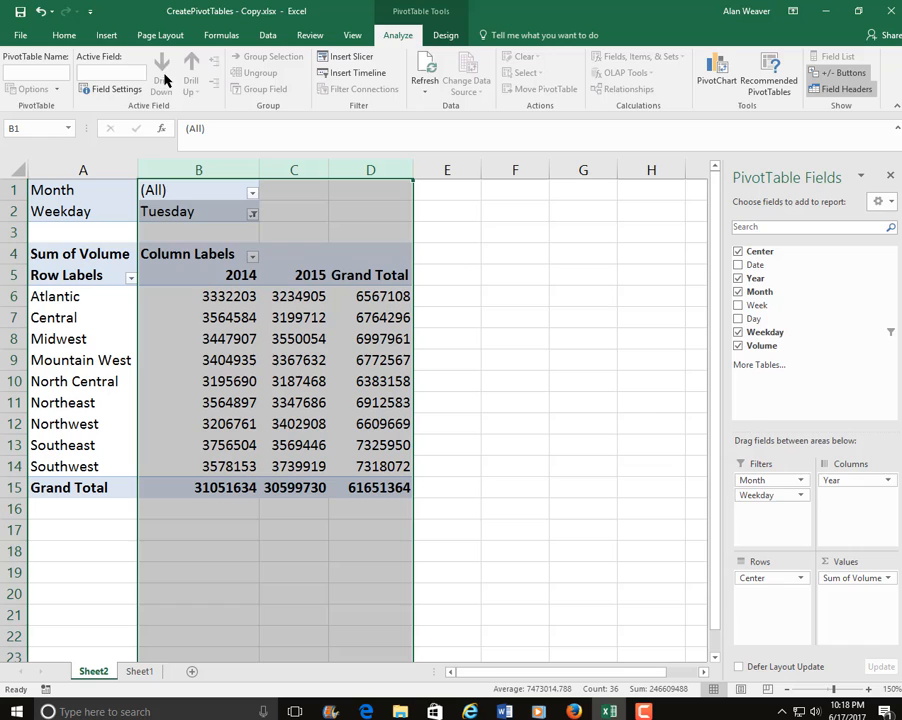
click(64, 35)
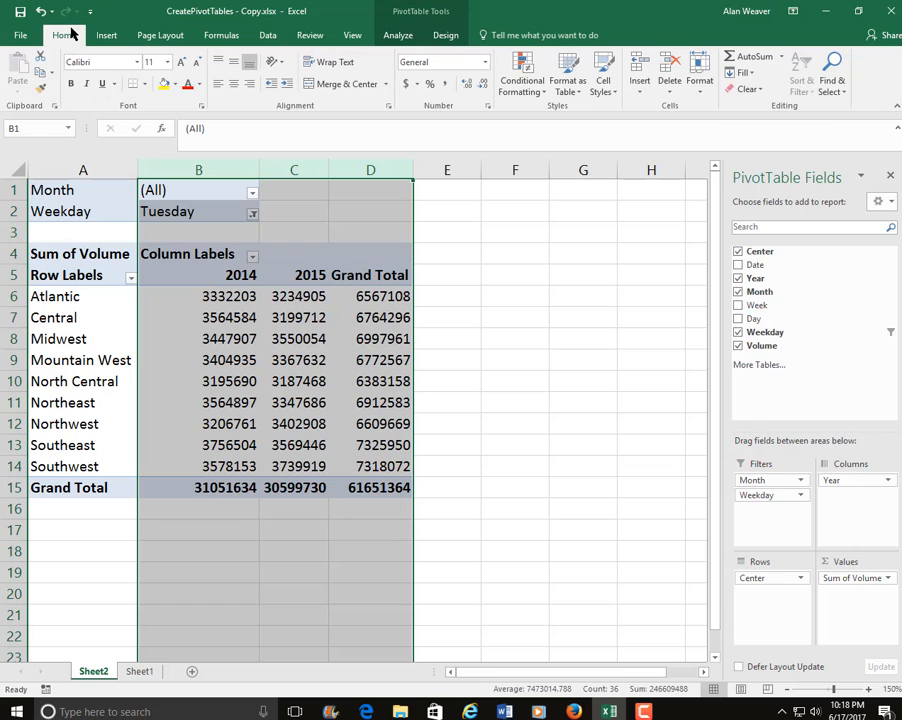
click(446, 88)
click(480, 86)
click(483, 87)
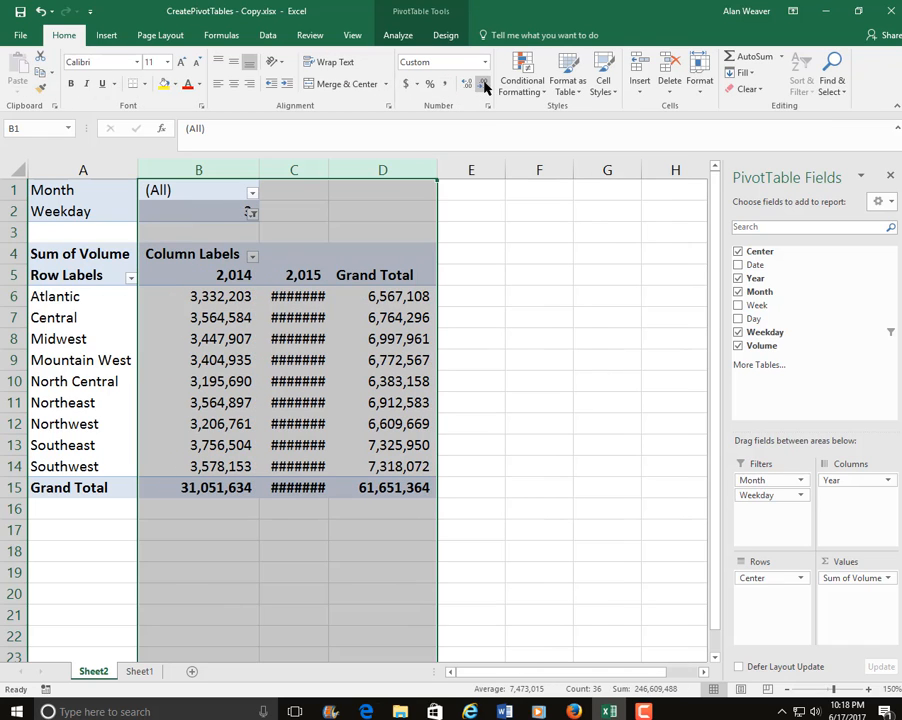
Autofit the widths of columns B through D so every PivotTable number fits.
double_click(329, 171)
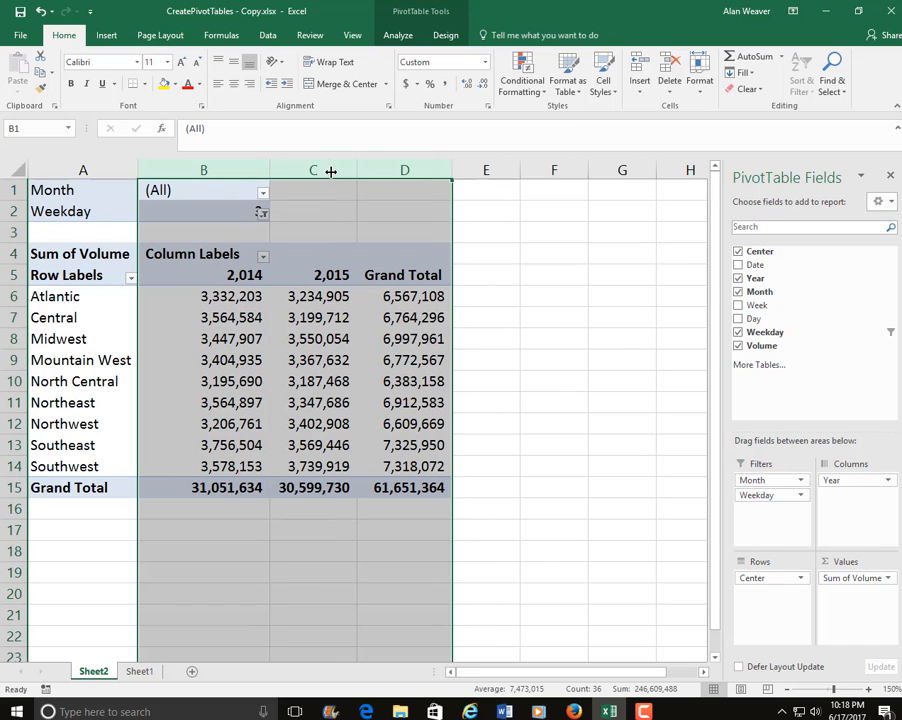
click(406, 376)
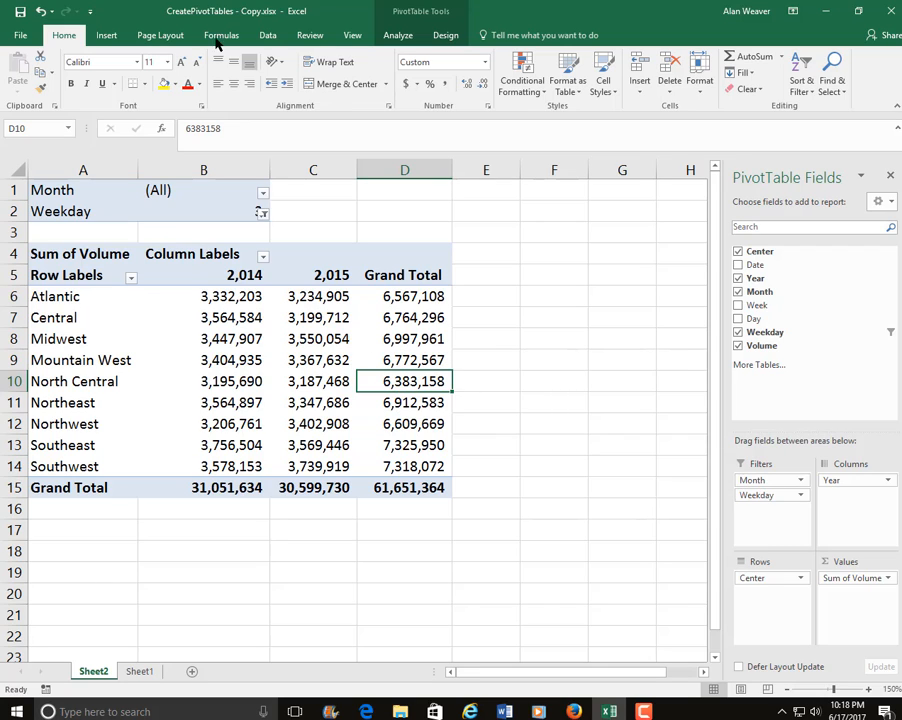
Allow multiple items in the Weekday filter and include Wednesday along with Tuesday.
click(261, 213)
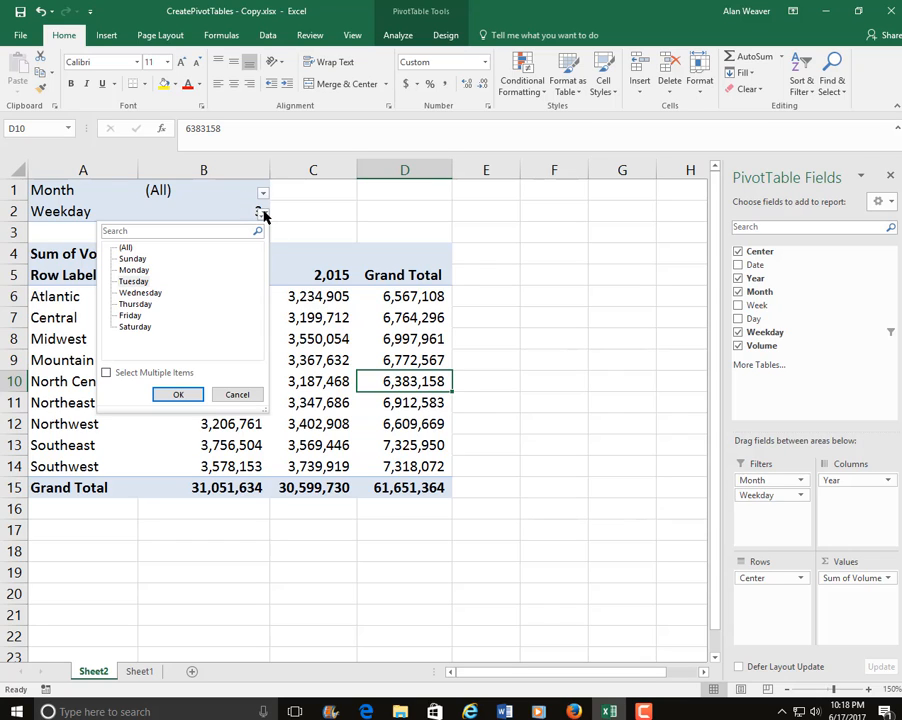
click(106, 372)
click(121, 292)
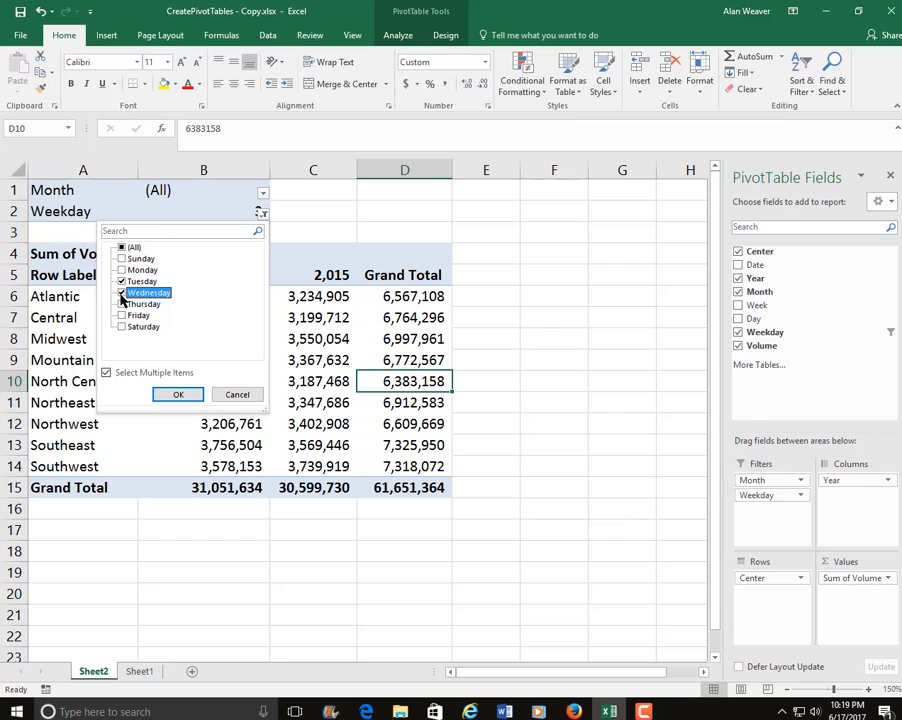
click(177, 395)
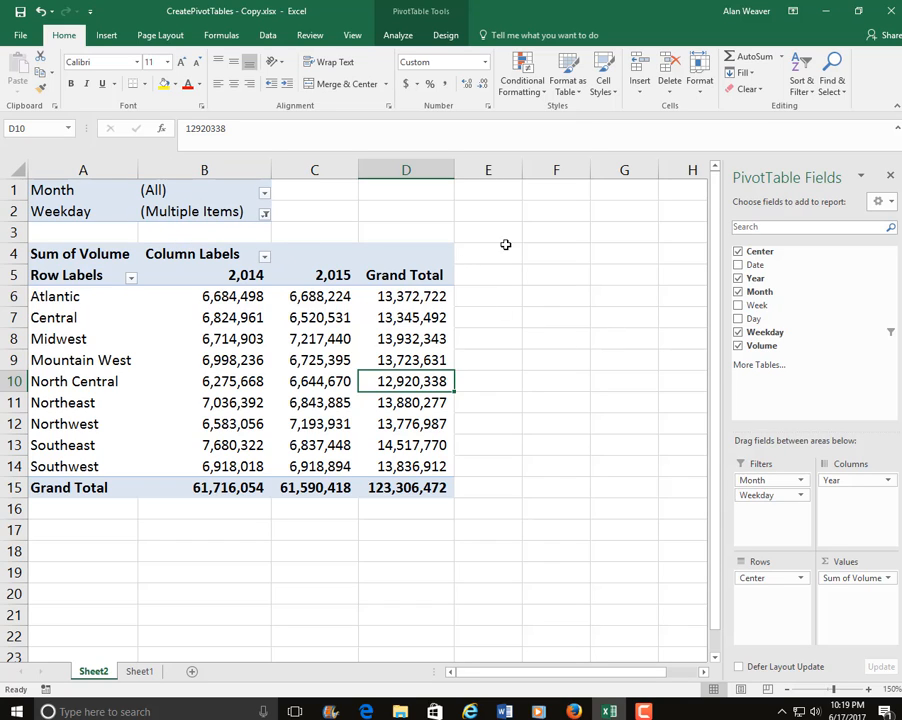
Insert a Month slicer, place it beside the PivotTable and lengthen it to about 3.97" so all twelve months fit.
click(396, 35)
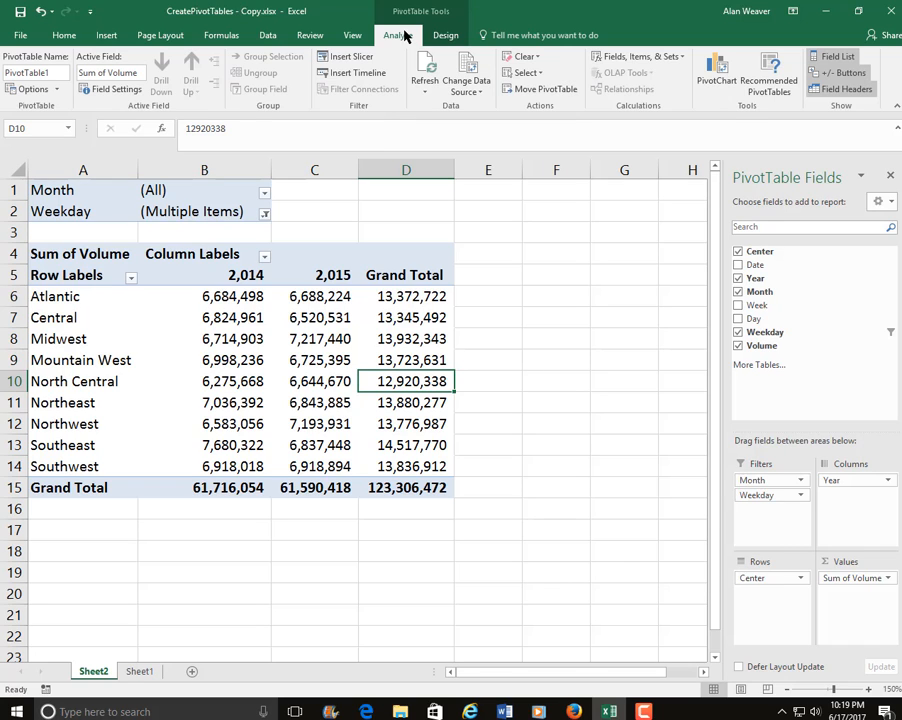
click(323, 57)
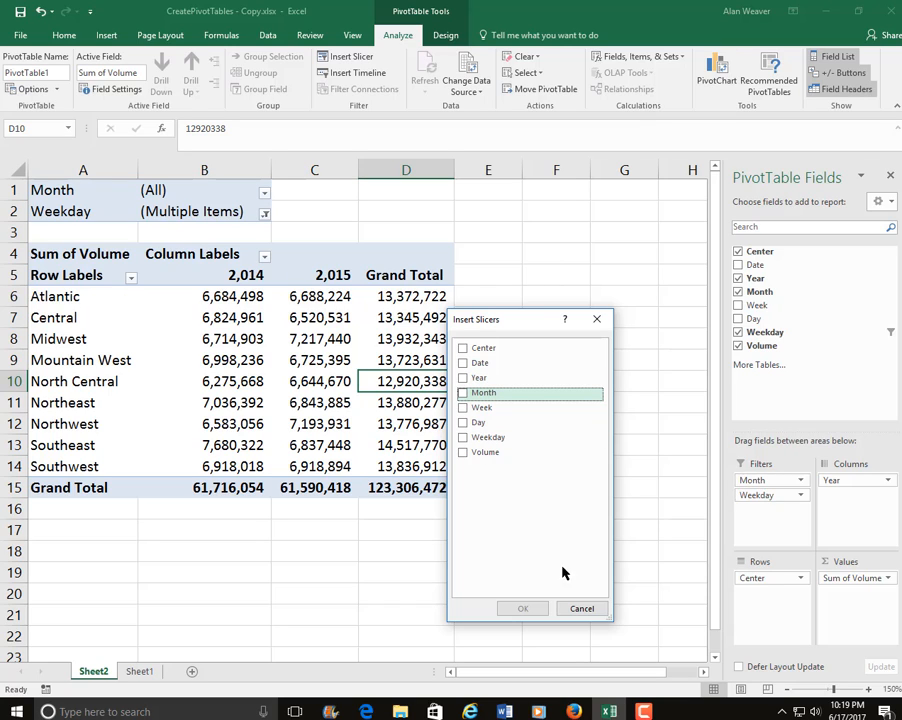
click(462, 394)
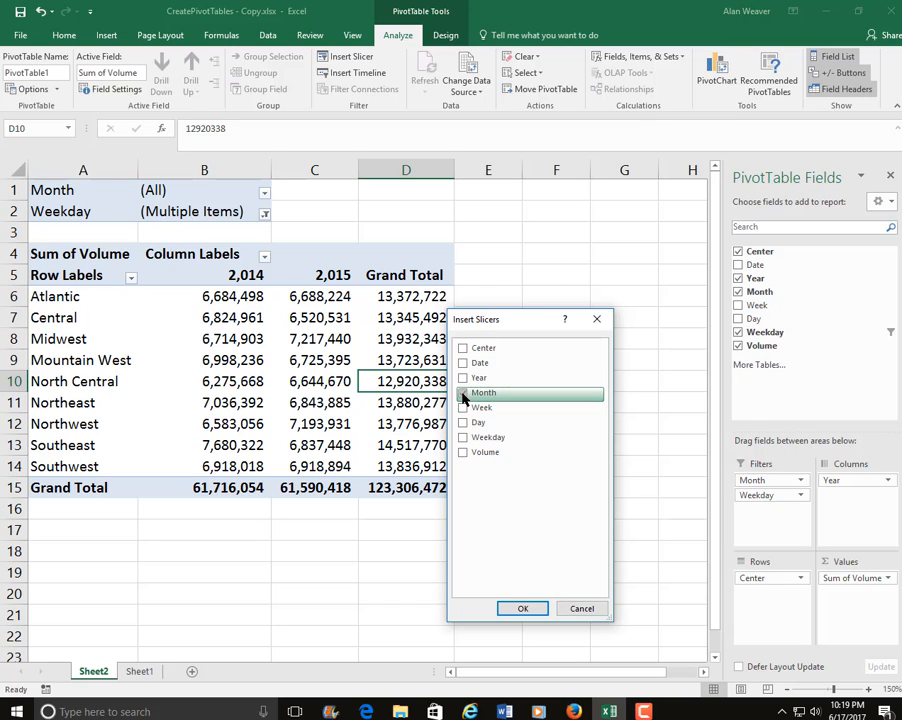
click(530, 607)
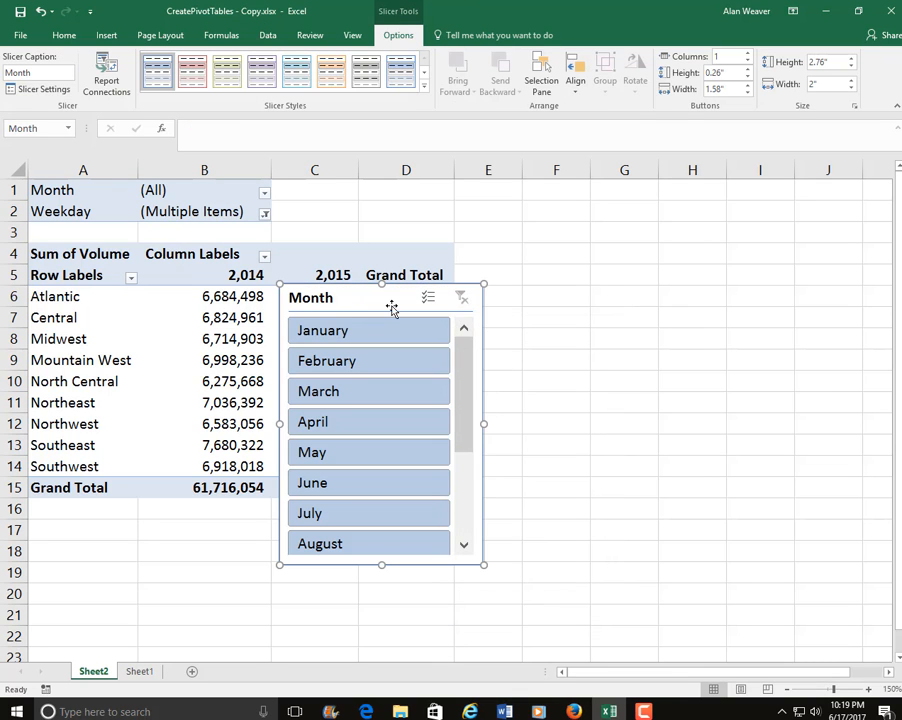
drag(393, 306, 592, 215)
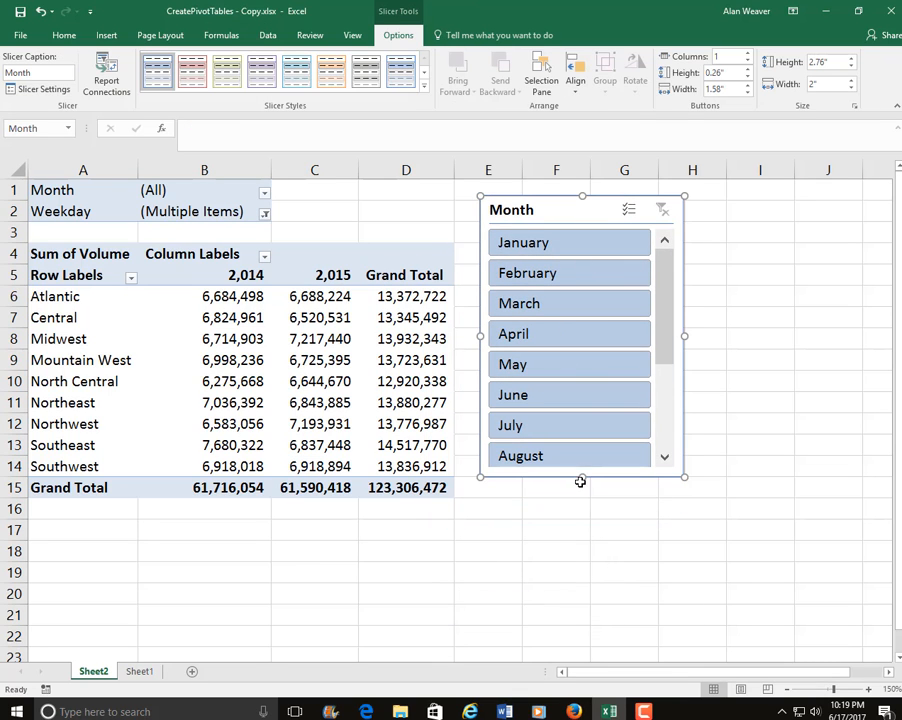
drag(581, 477, 591, 600)
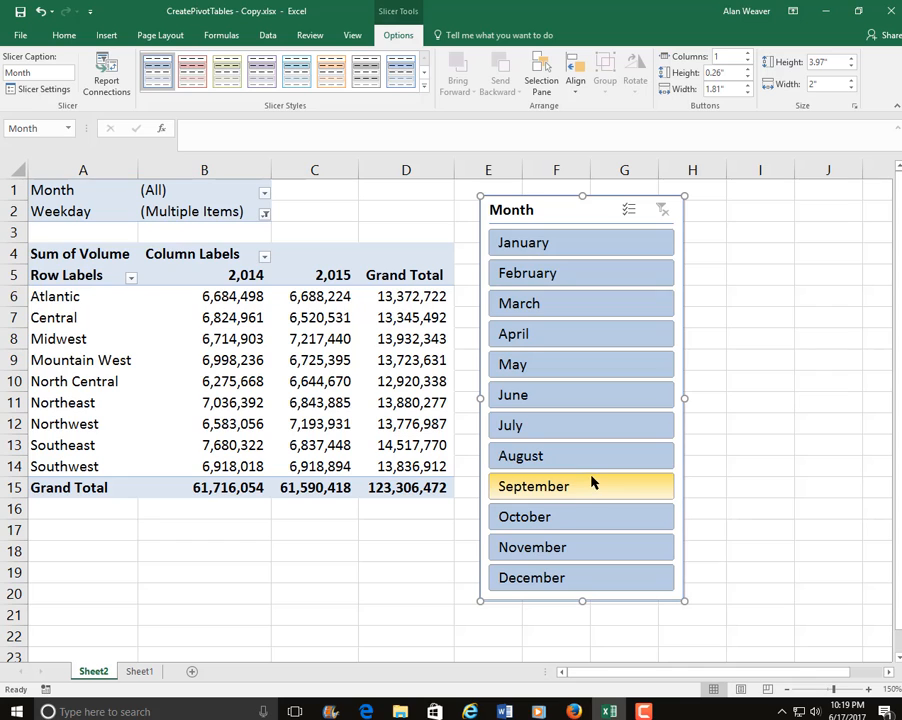
Use the Month slicer to filter the PivotTable by single months, switching between December, October and August.
click(590, 580)
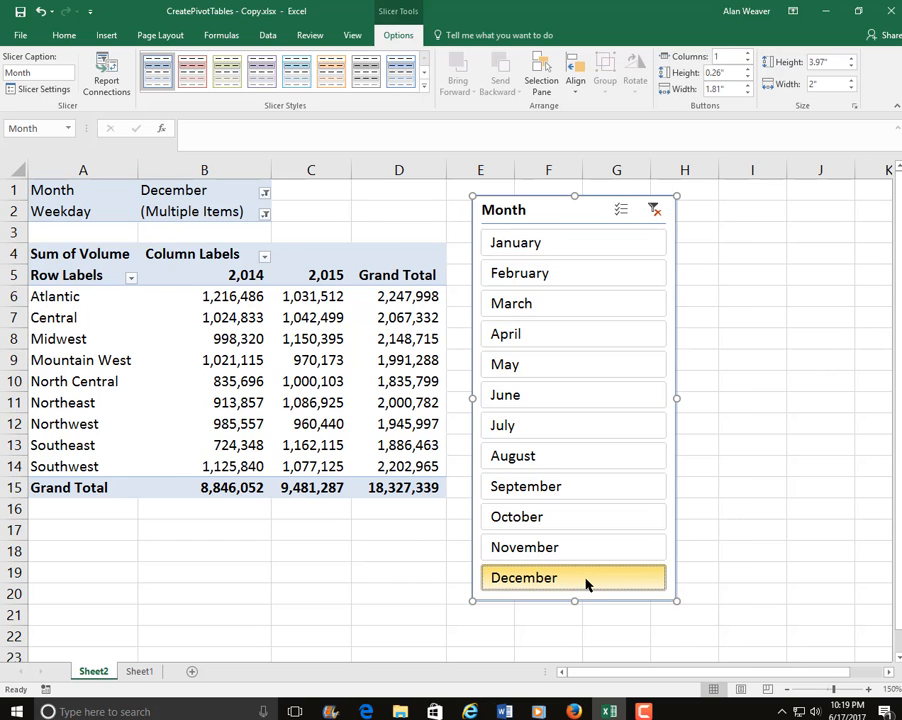
click(560, 518)
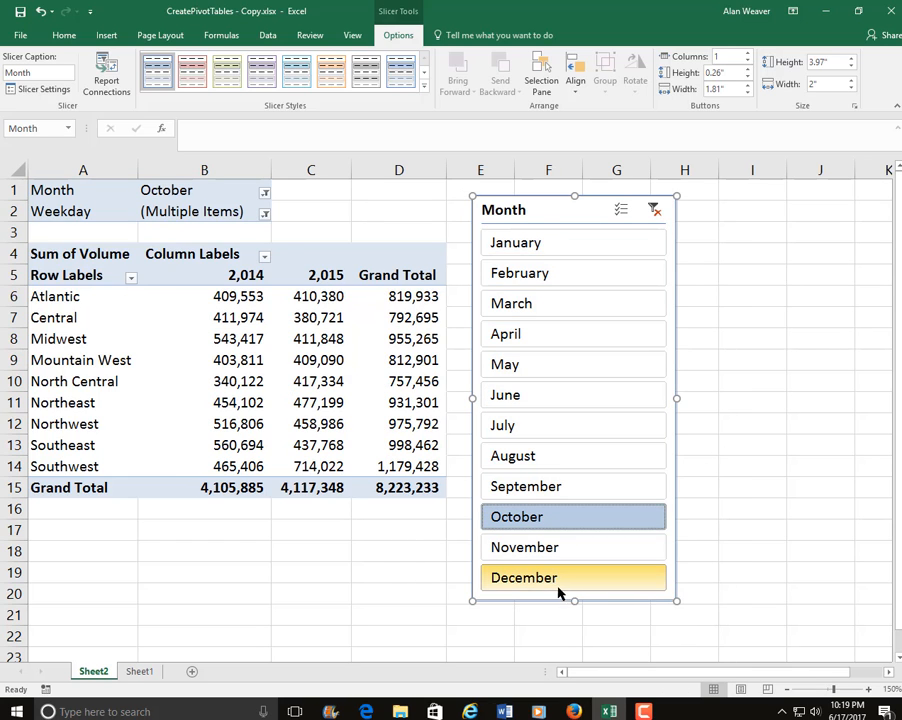
click(560, 586)
click(553, 517)
click(550, 460)
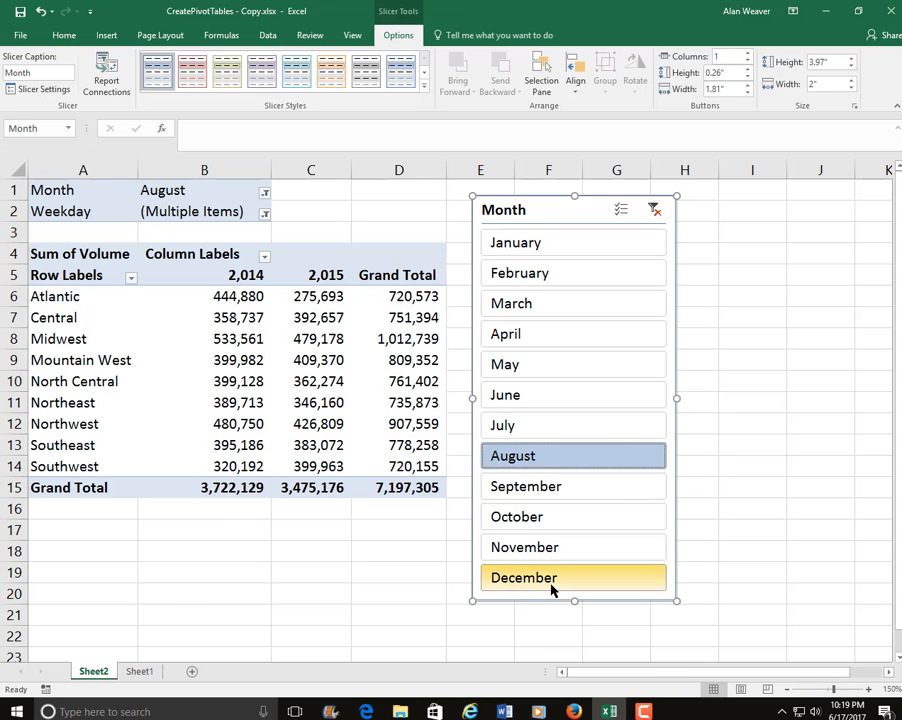
click(548, 578)
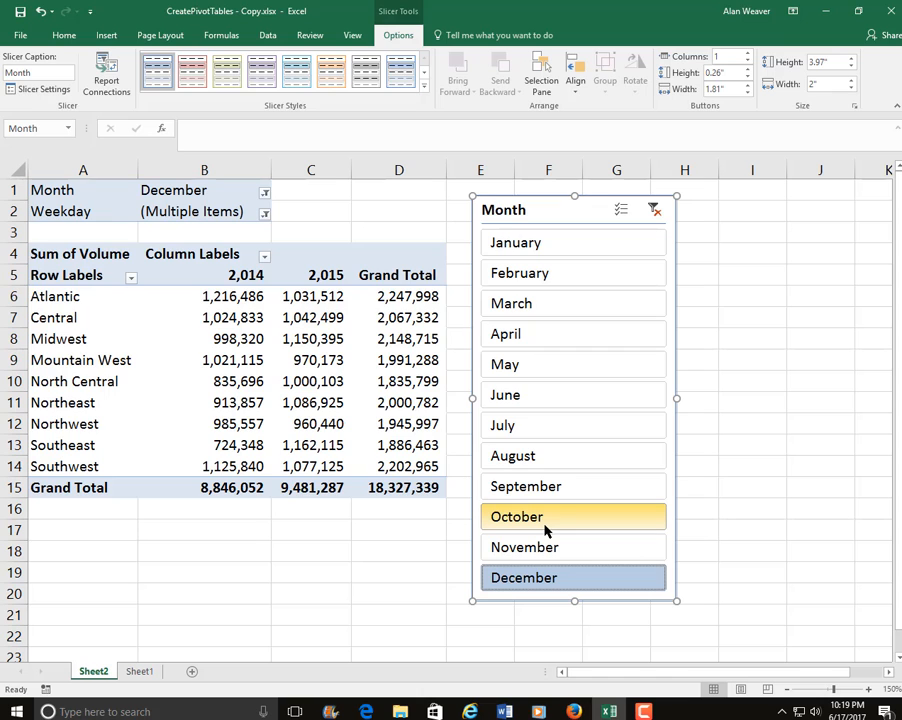
Filter the PivotTable to January and December together with the Month slicer.
shift+click(566, 245)
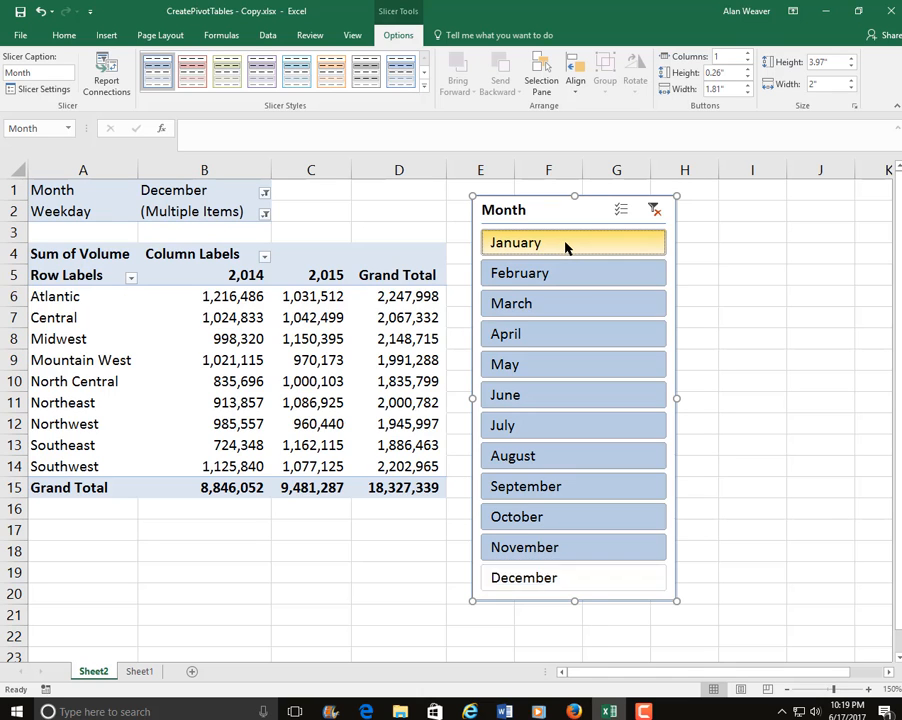
click(547, 246)
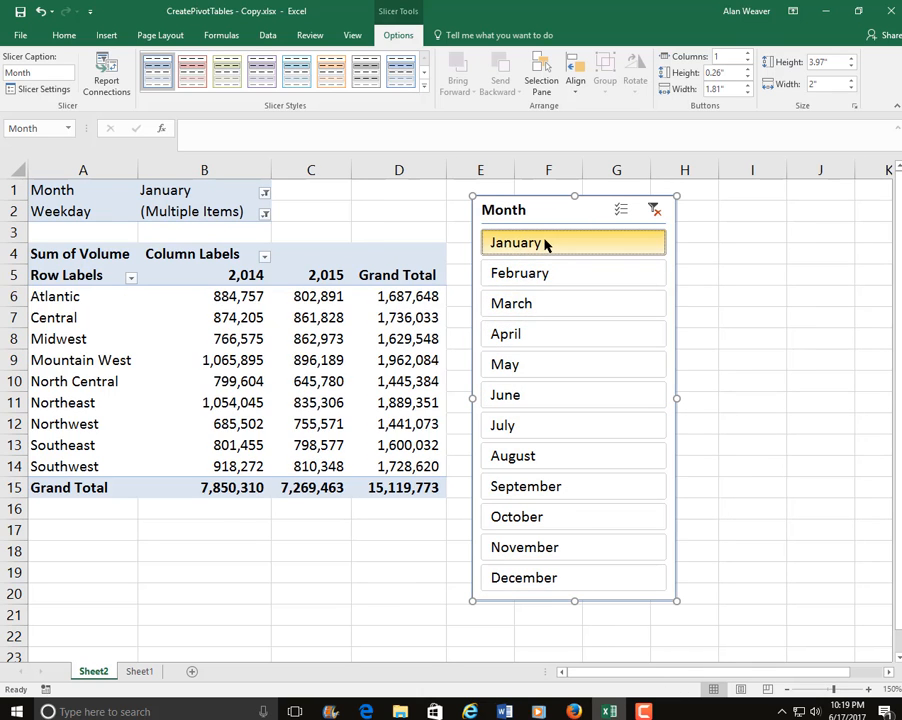
ctrl+click(591, 579)
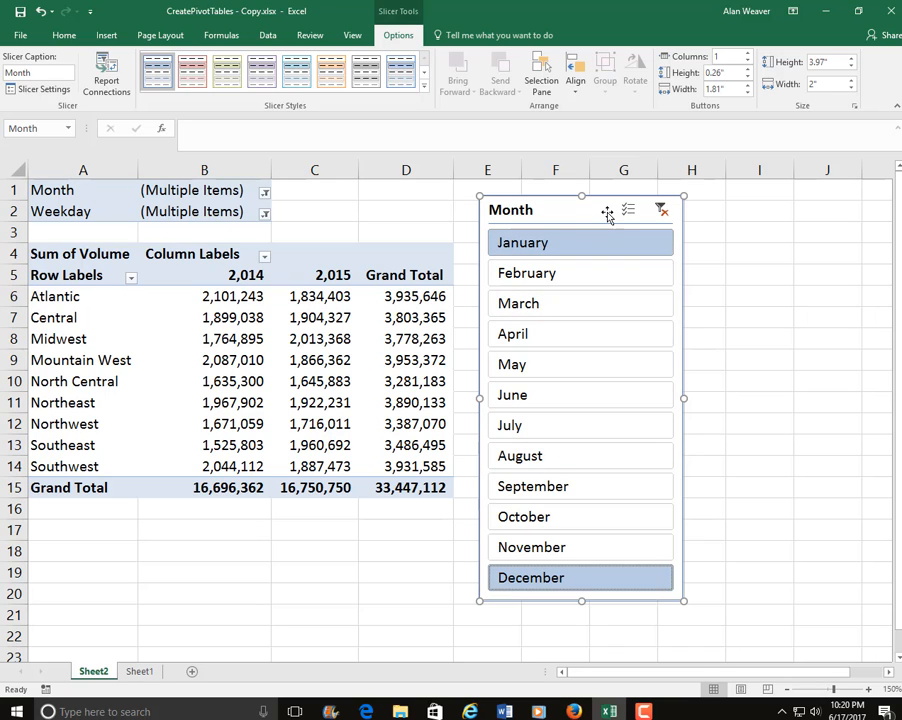
Examine the print preview of the PivotTable and slicer, then return to the worksheet.
key(ctrl+p)
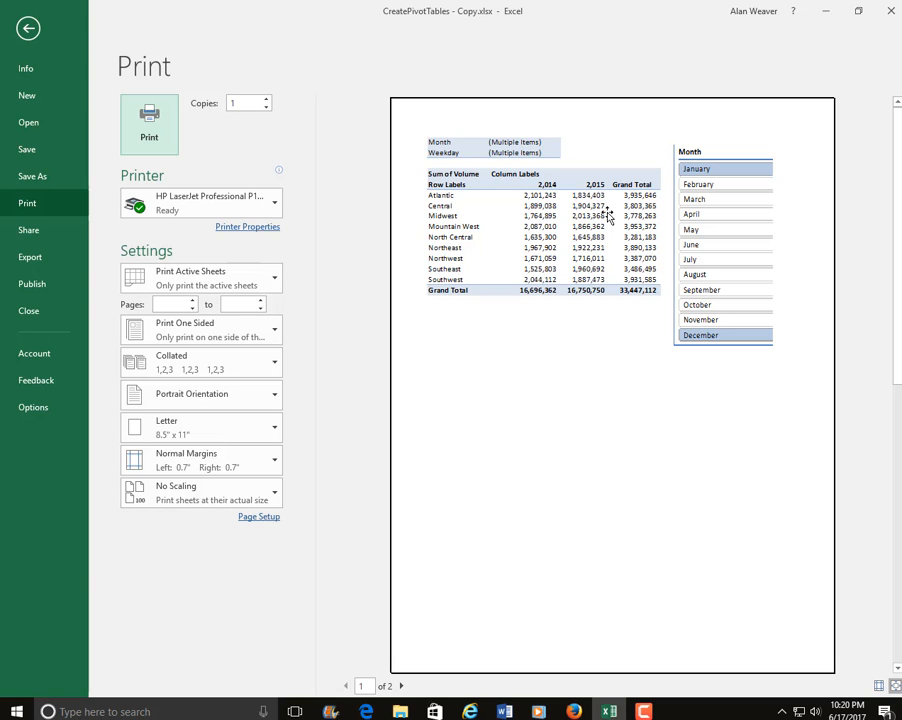
key(Escape)
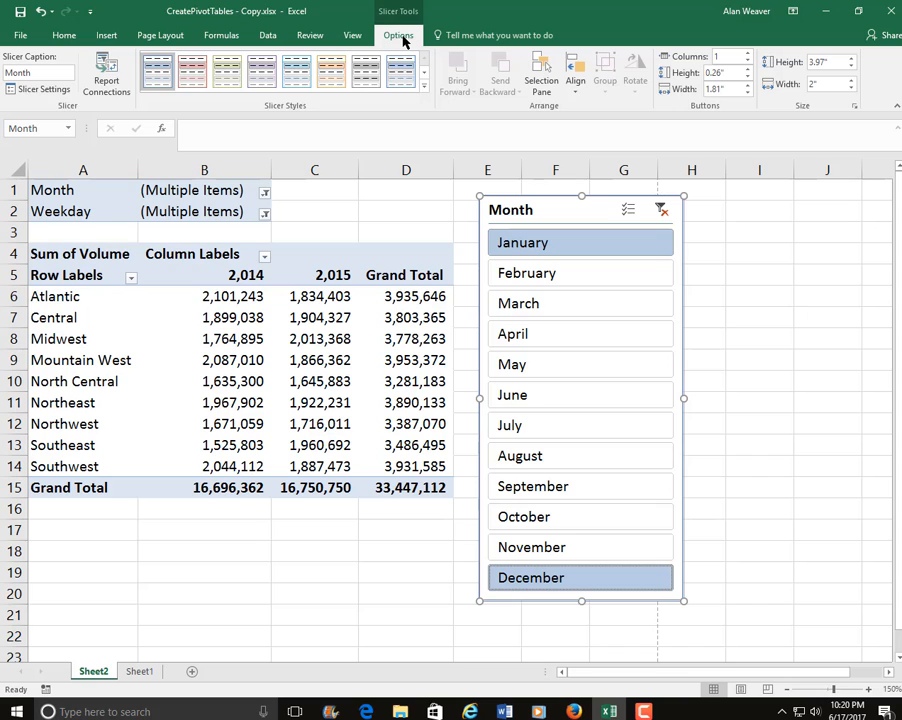
Apply the light orange slicer style to the Month slicer and move it slightly closer to the PivotTable.
click(333, 73)
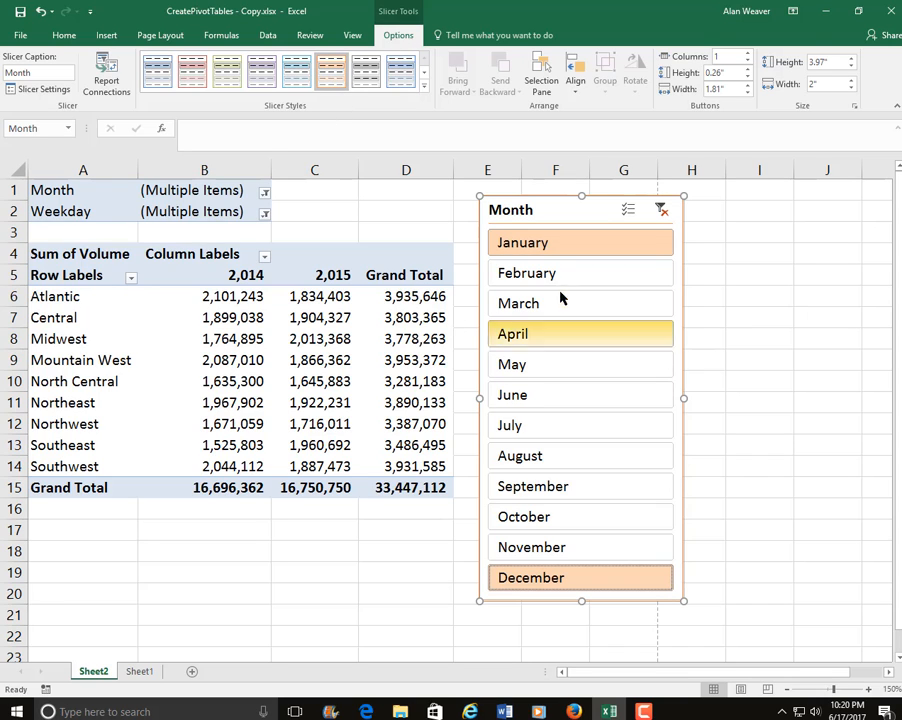
mouse_move(556, 210)
mouse_down()
mouse_move(550, 215)
mouse_move(544, 203)
mouse_up()
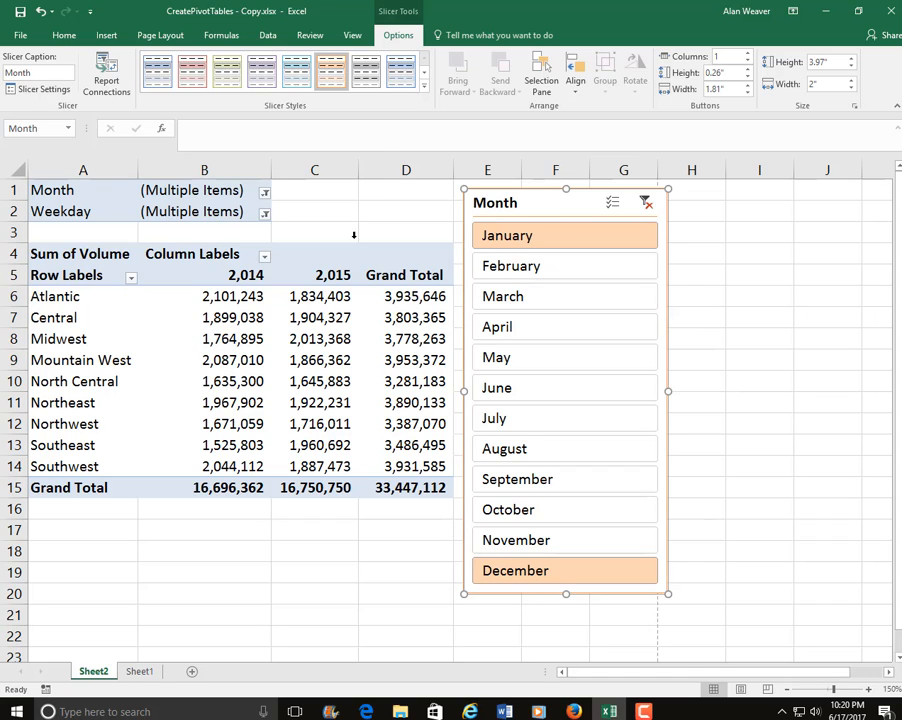
Insert a Weekday slicer beside the Month slicer and give it the same light orange style.
click(362, 317)
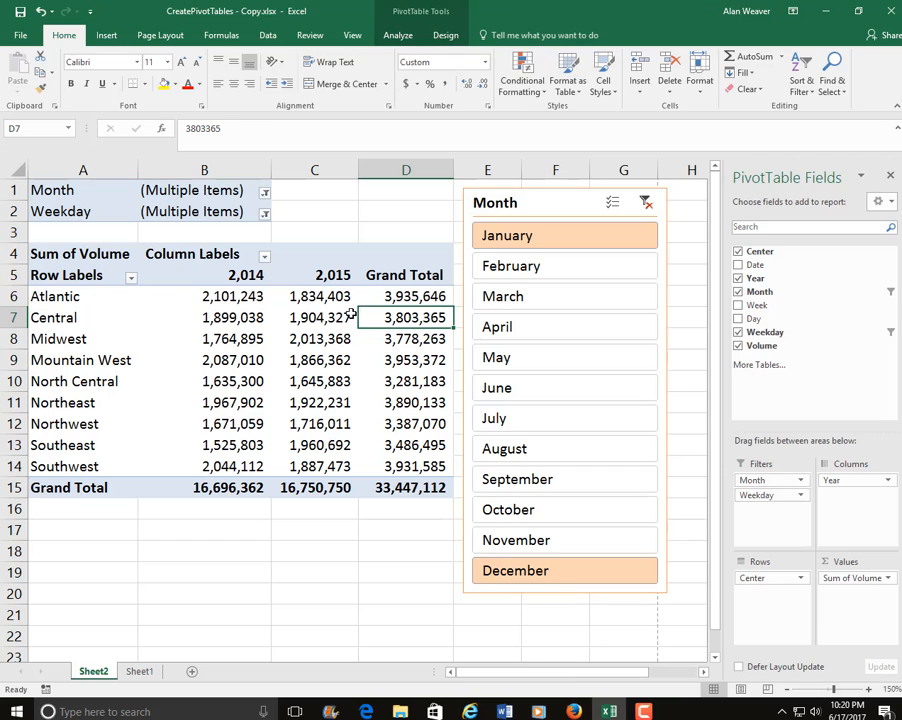
click(396, 35)
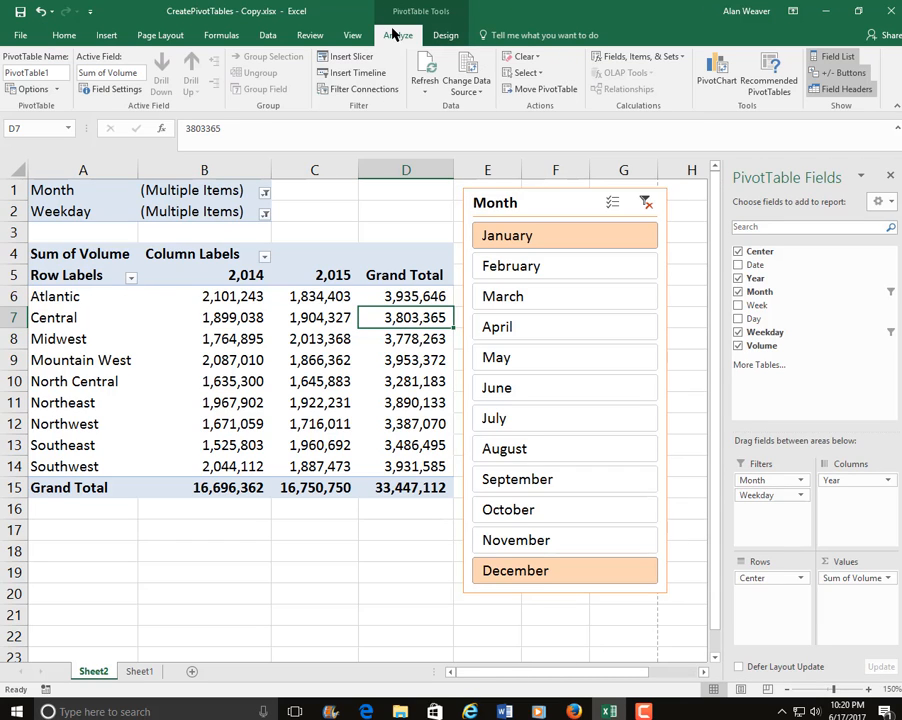
click(362, 58)
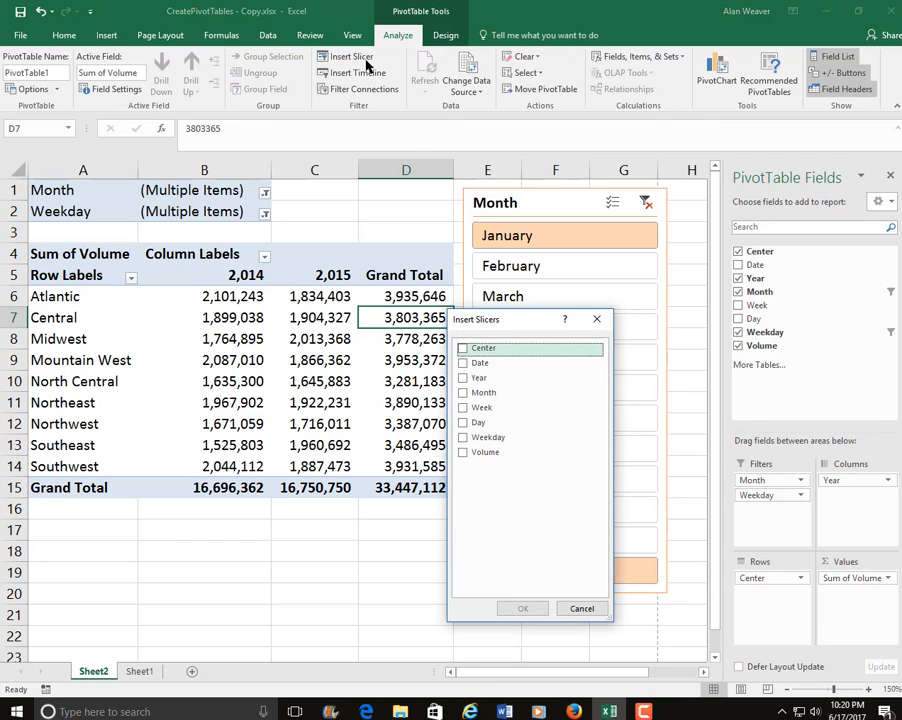
click(463, 438)
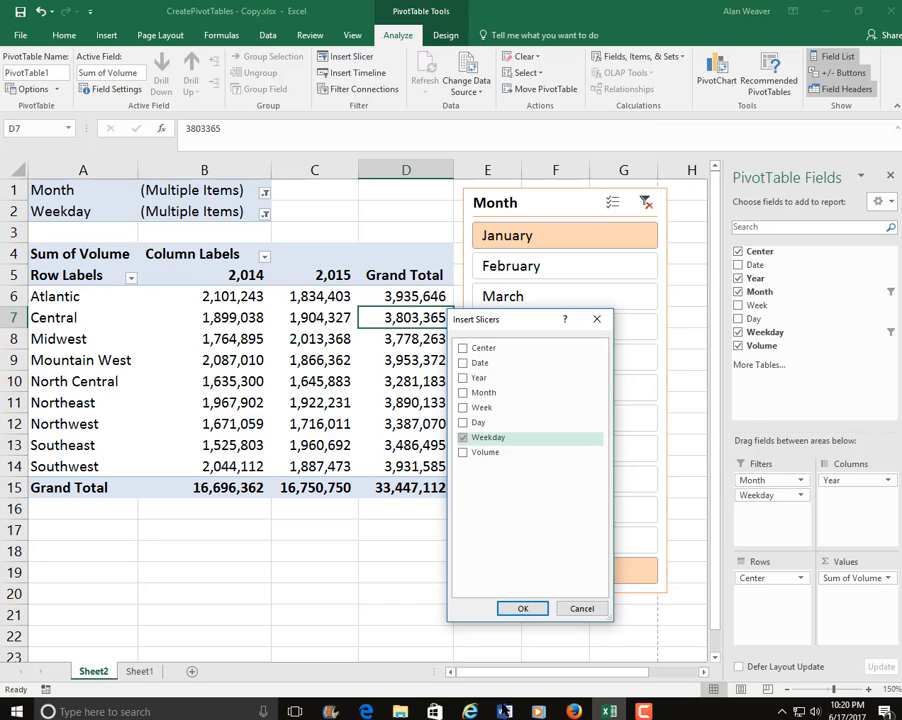
click(520, 608)
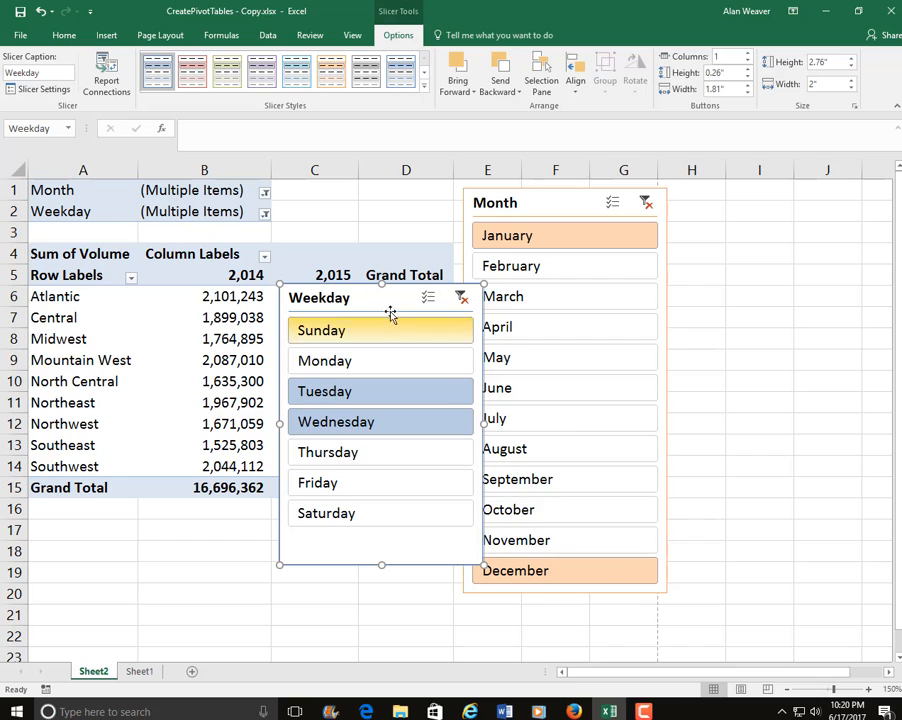
drag(389, 298, 788, 215)
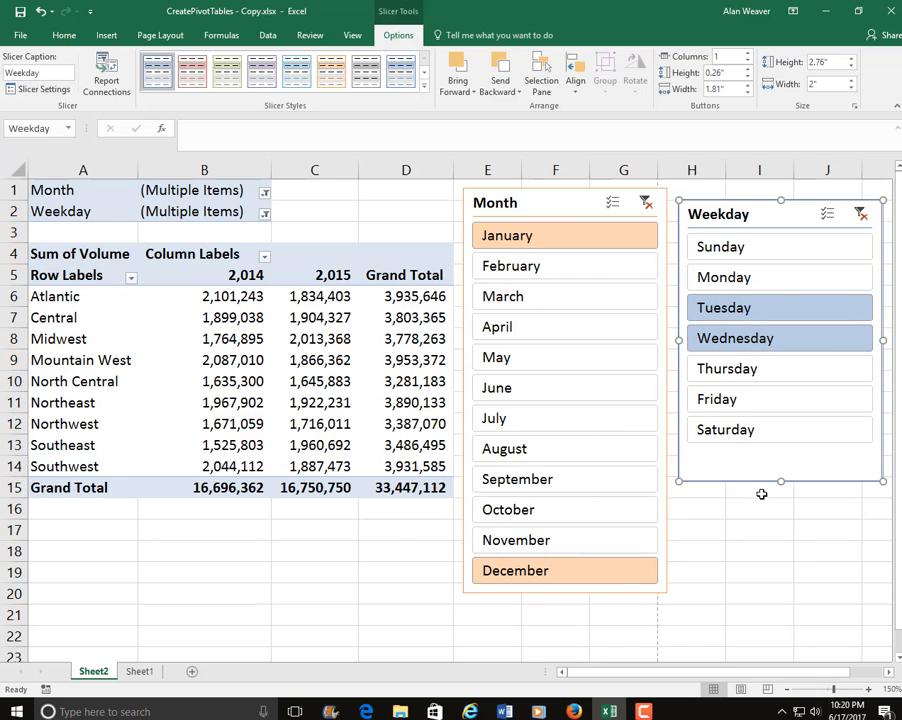
click(333, 76)
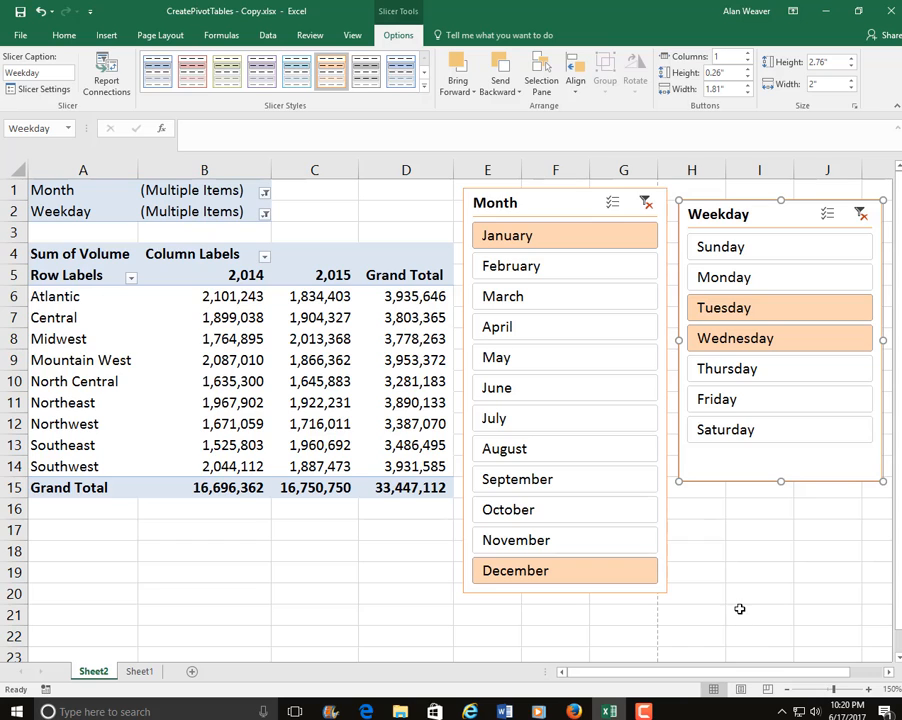
click(355, 449)
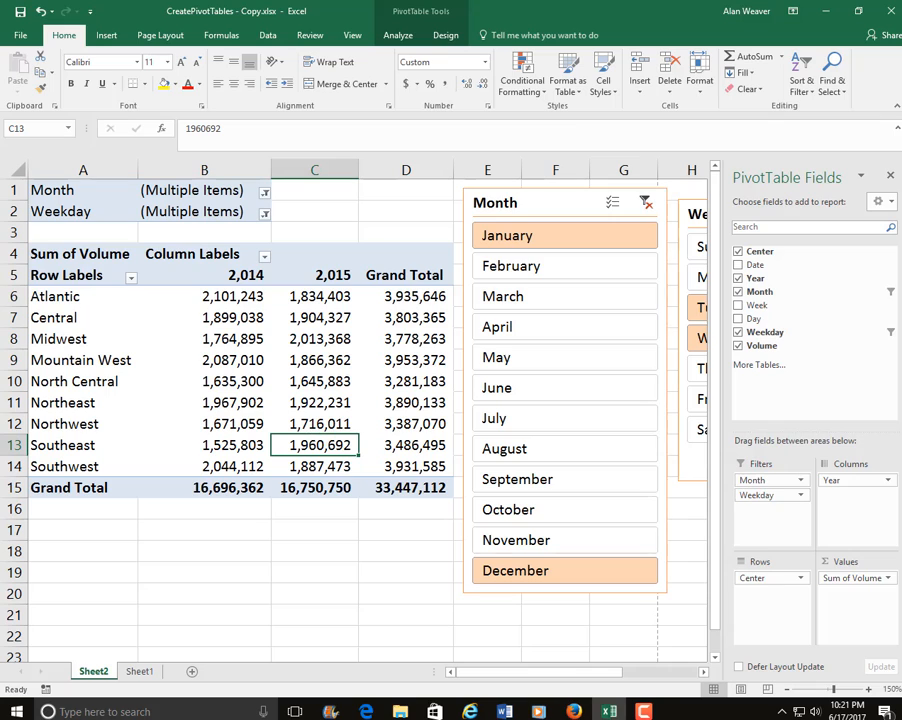
click(240, 339)
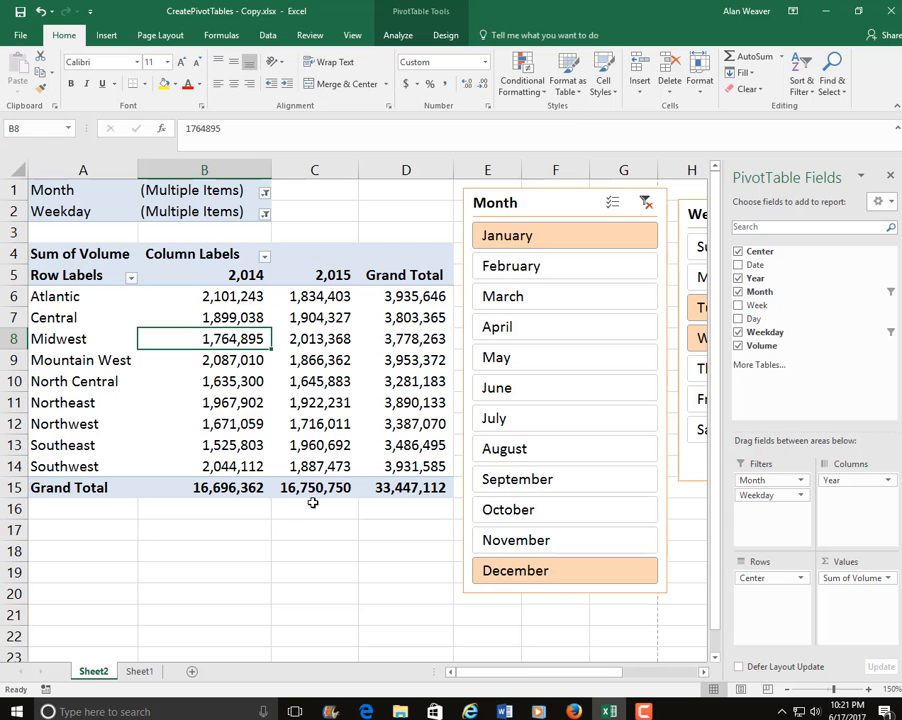
Replace the Center value of the first record, cell A2 on Sheet1, with Utlantic.
click(139, 672)
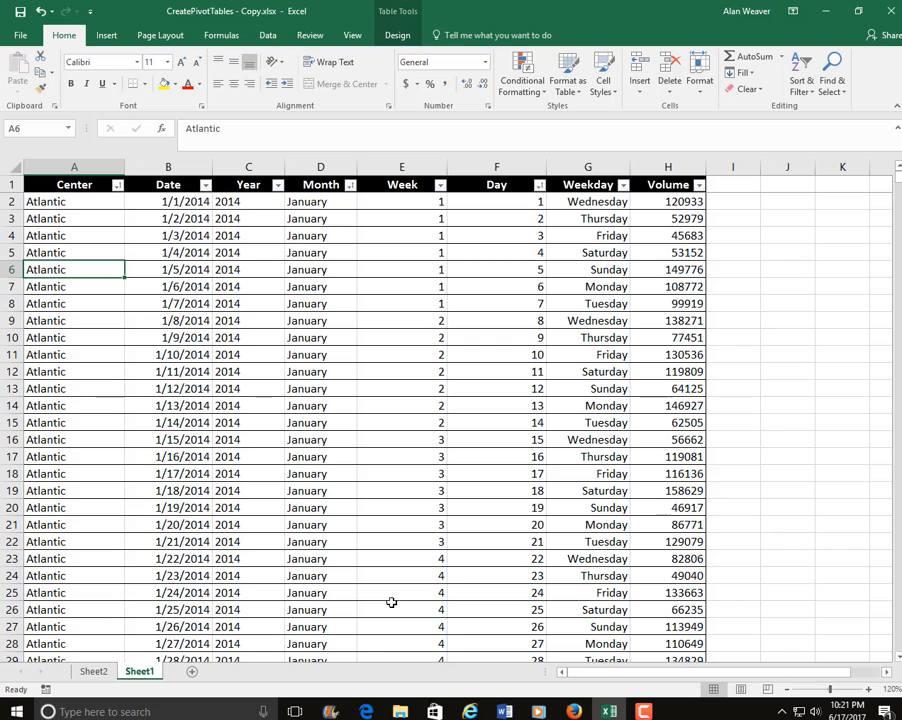
click(60, 205)
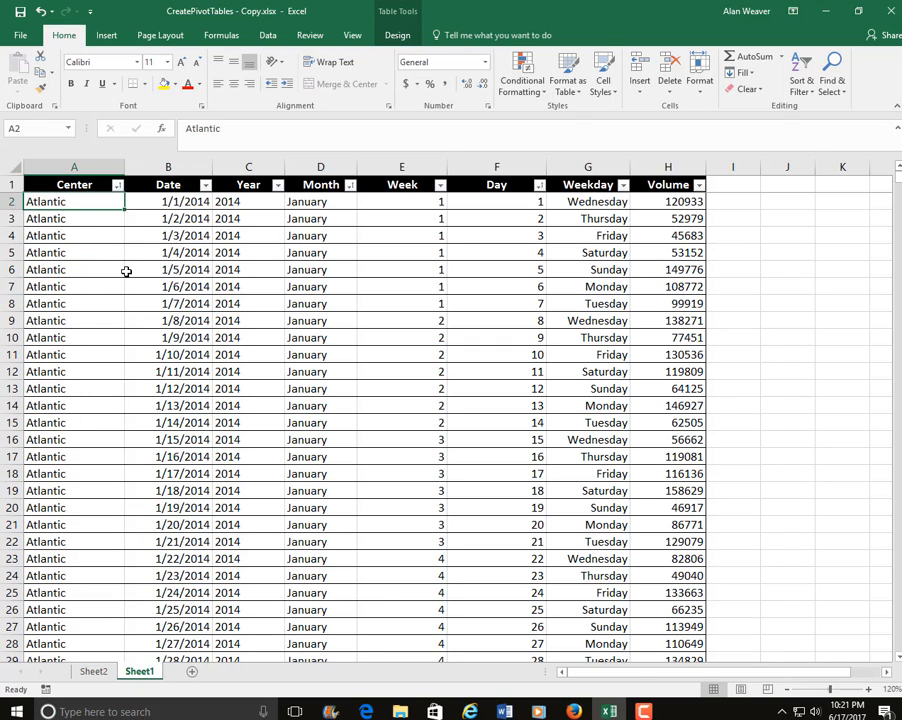
text(Utlantic)
key(Return)
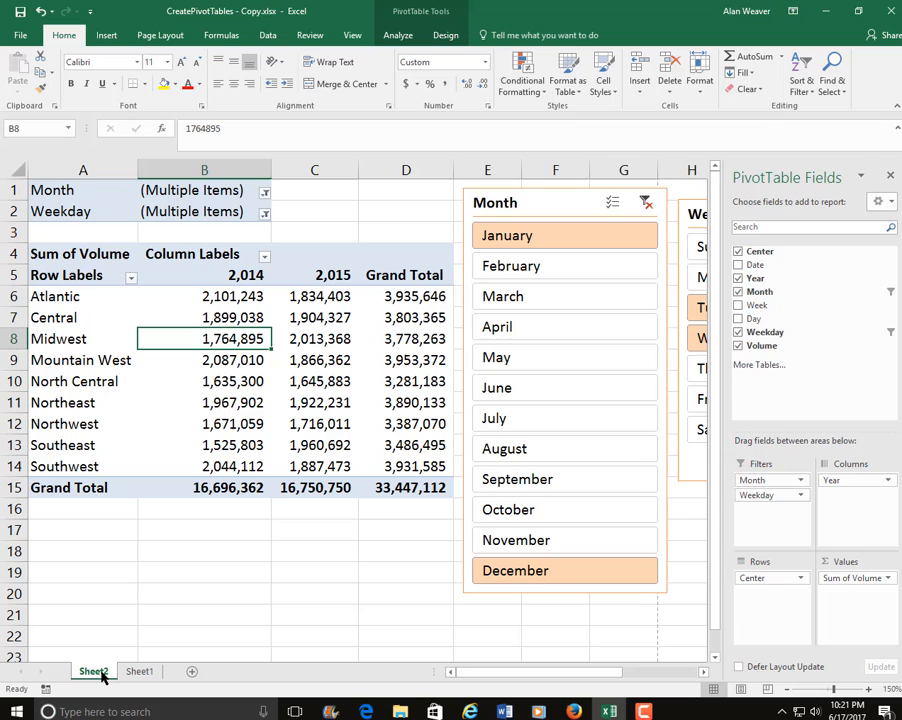
Refresh the PivotTable on Sheet2 to bring in the changed center name from the source data.
click(94, 672)
click(396, 37)
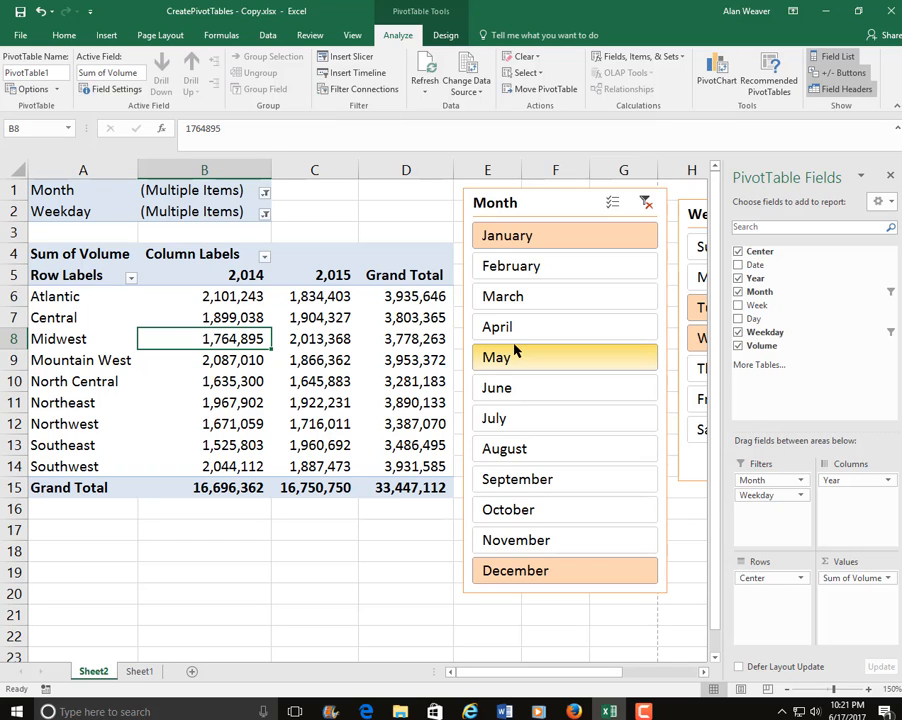
click(425, 63)
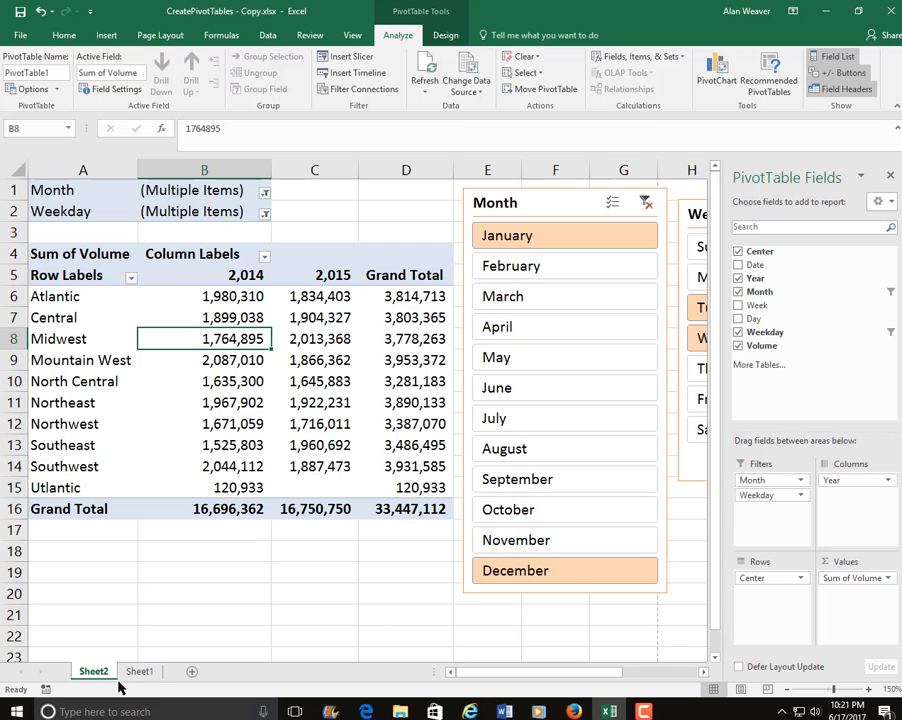
Set the Center value of the first record, cell A2 on Sheet1, back to Atlantic.
click(152, 673)
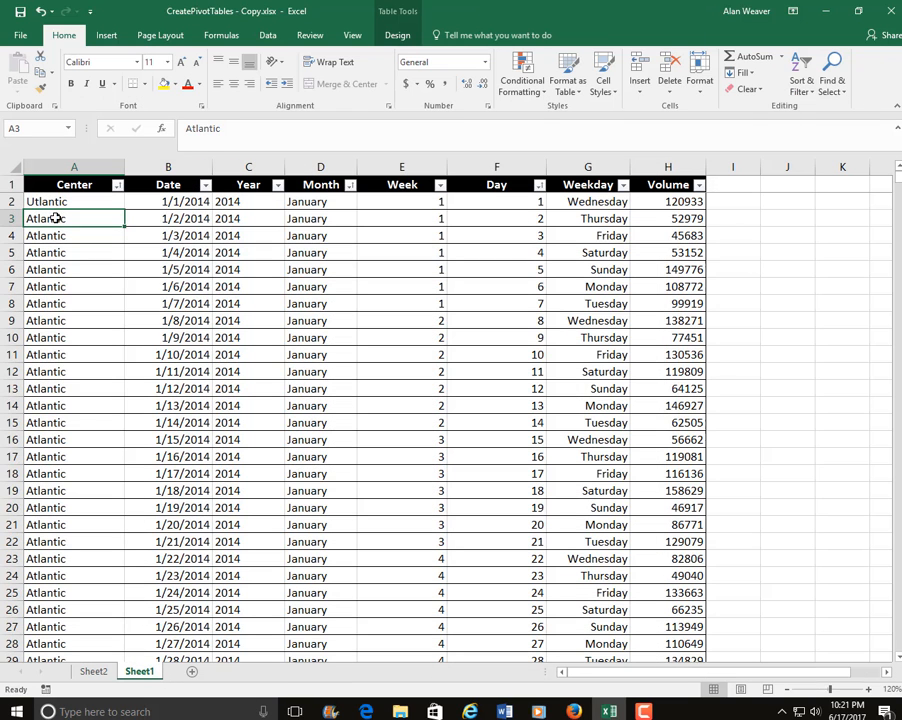
click(56, 202)
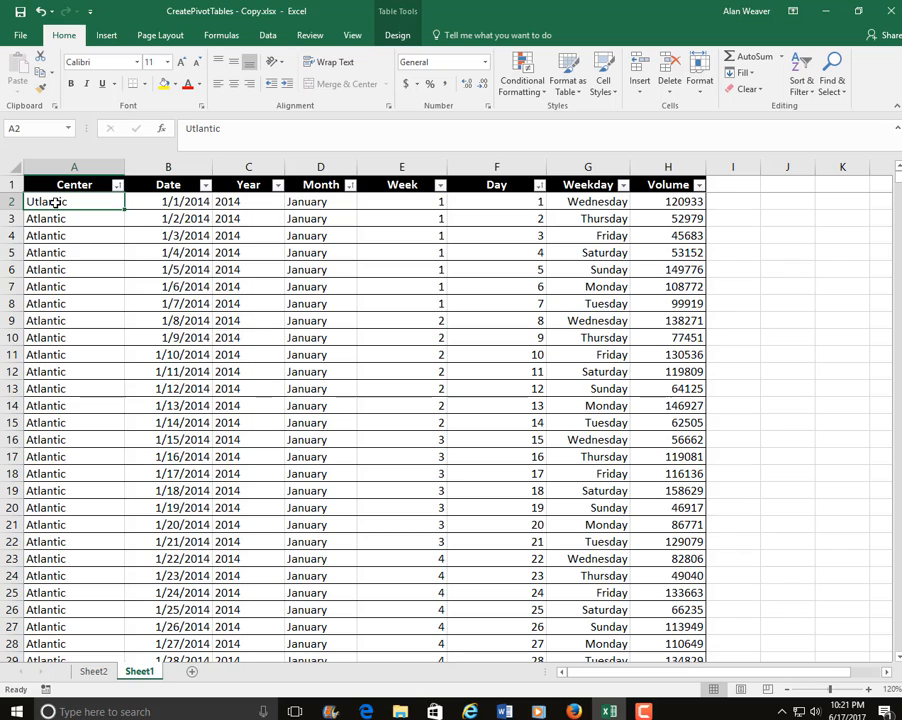
text(Atlantic)
key(Return)
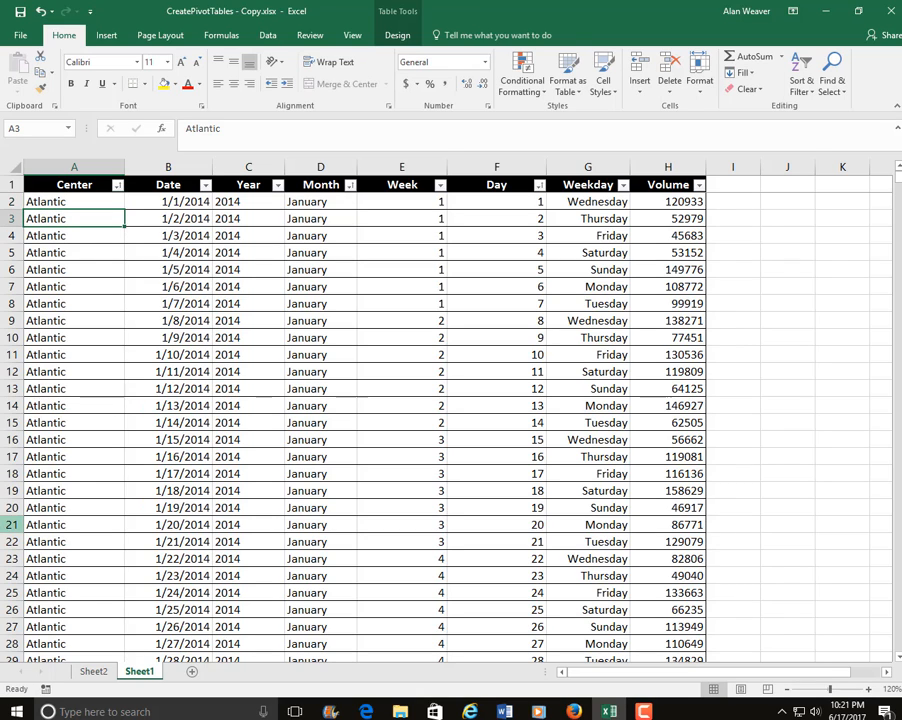
Refresh the PivotTable on Sheet2 again so it reflects the corrected center name.
click(98, 675)
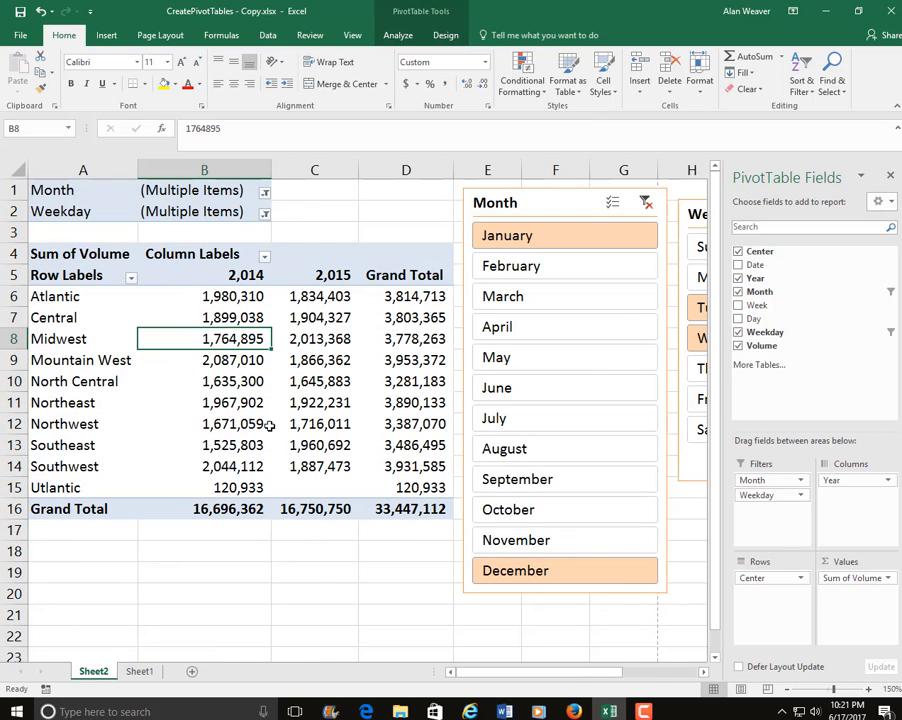
click(276, 361)
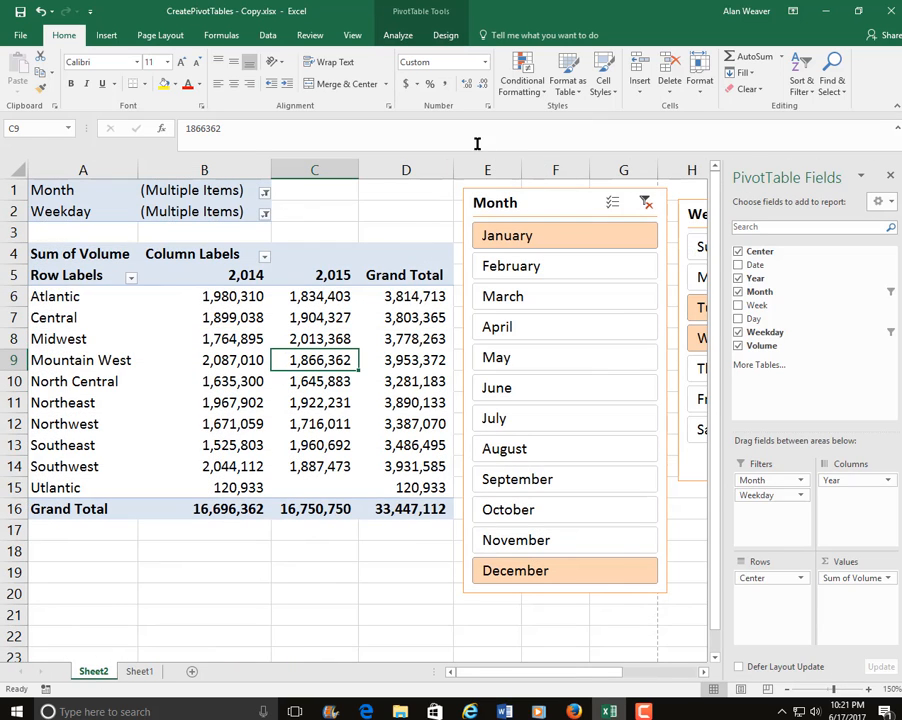
click(398, 35)
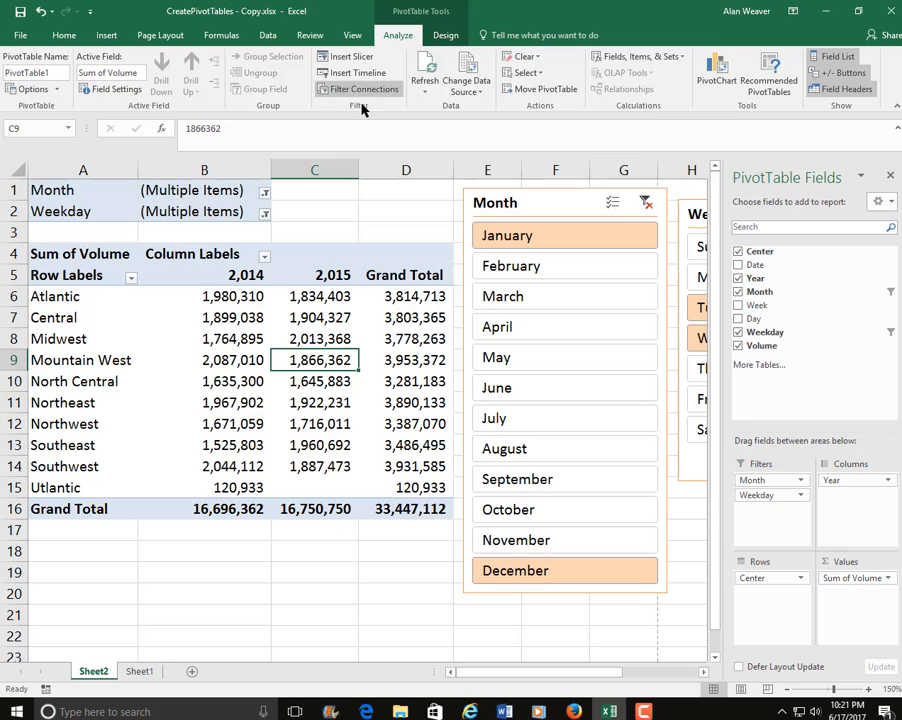
click(420, 72)
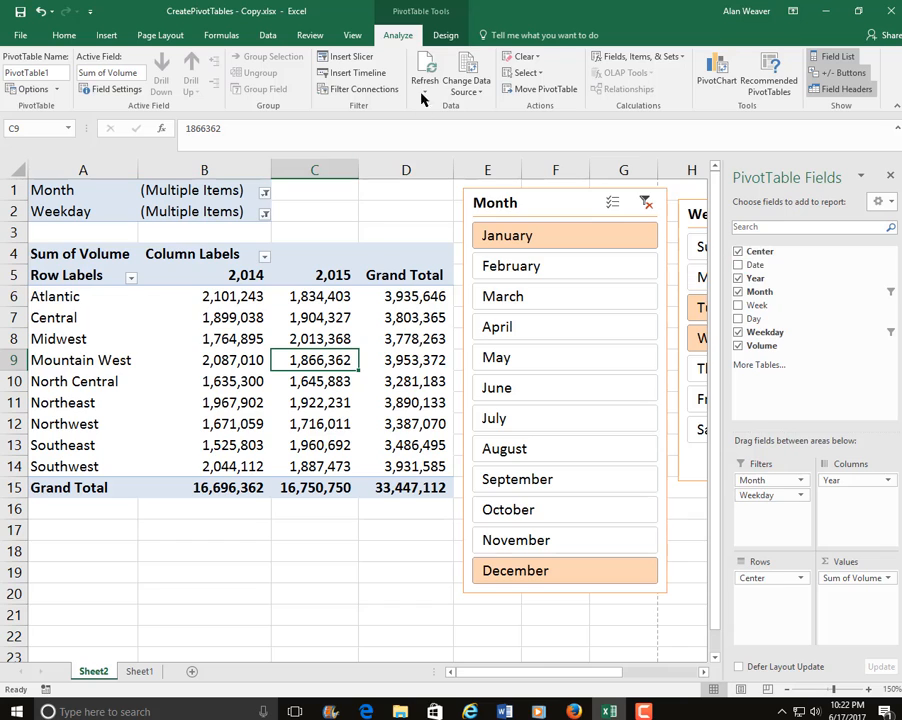
Check which table or range the PivotTable uses as its data source, leaving the setting as it is.
click(476, 72)
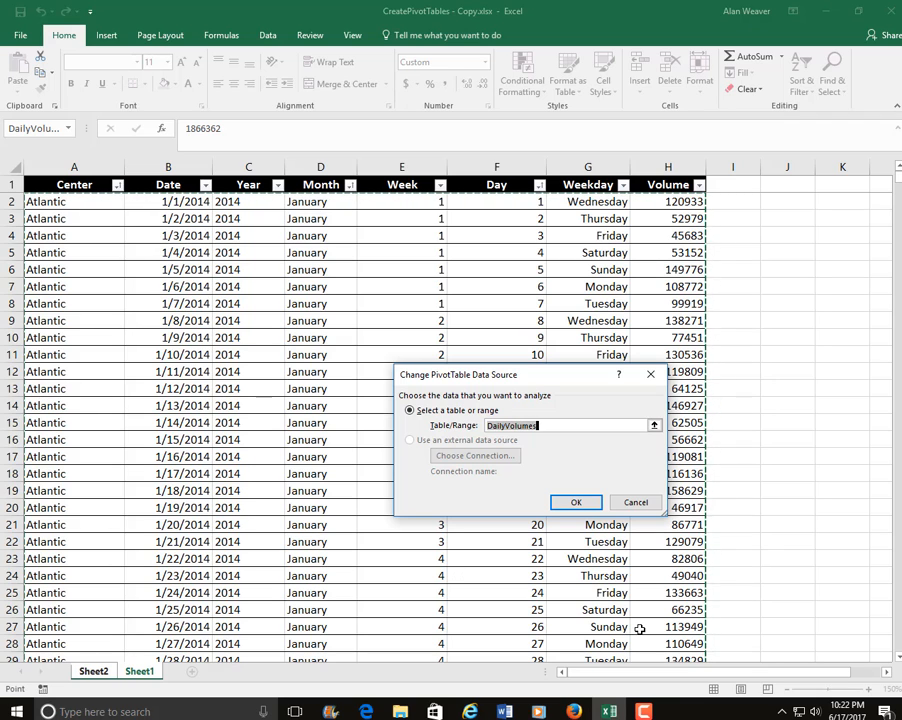
click(642, 503)
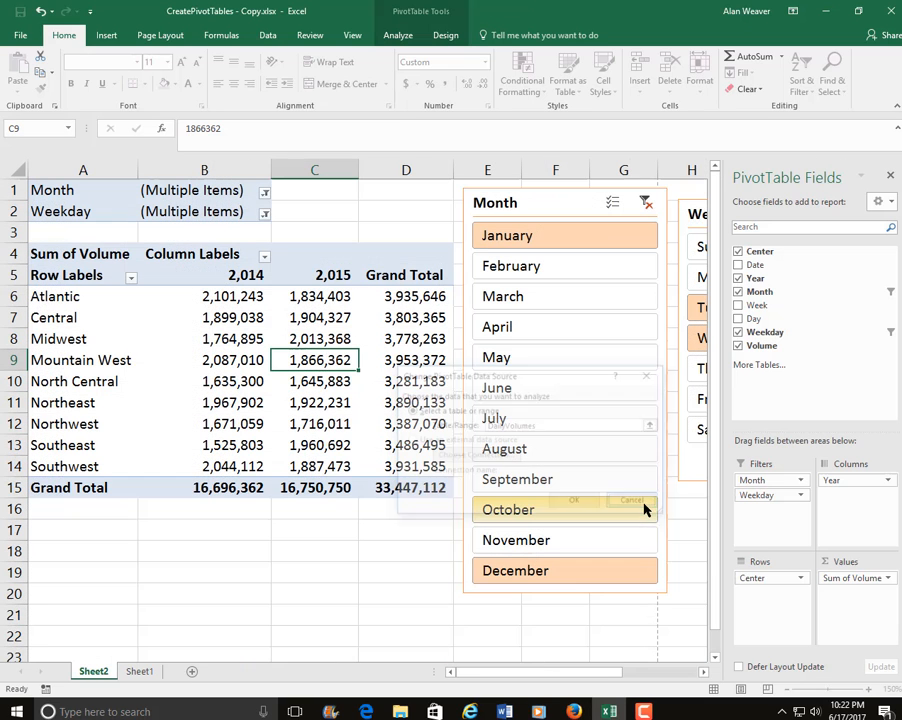
Create a default column PivotChart of the PivotTable on its own chart sheet, then return to Sheet2.
click(206, 377)
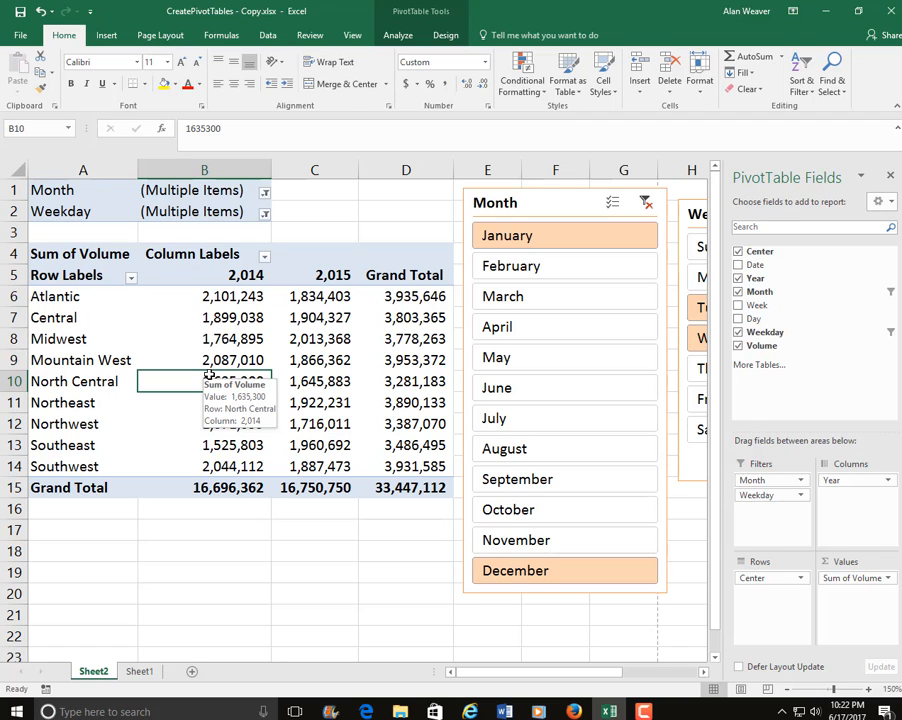
key(F11)
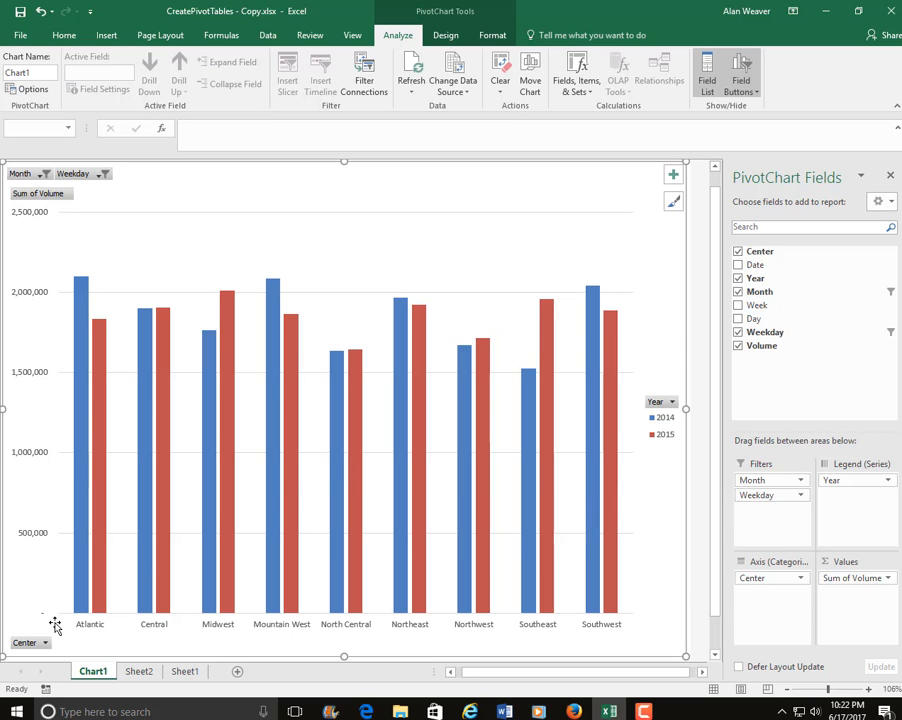
click(140, 672)
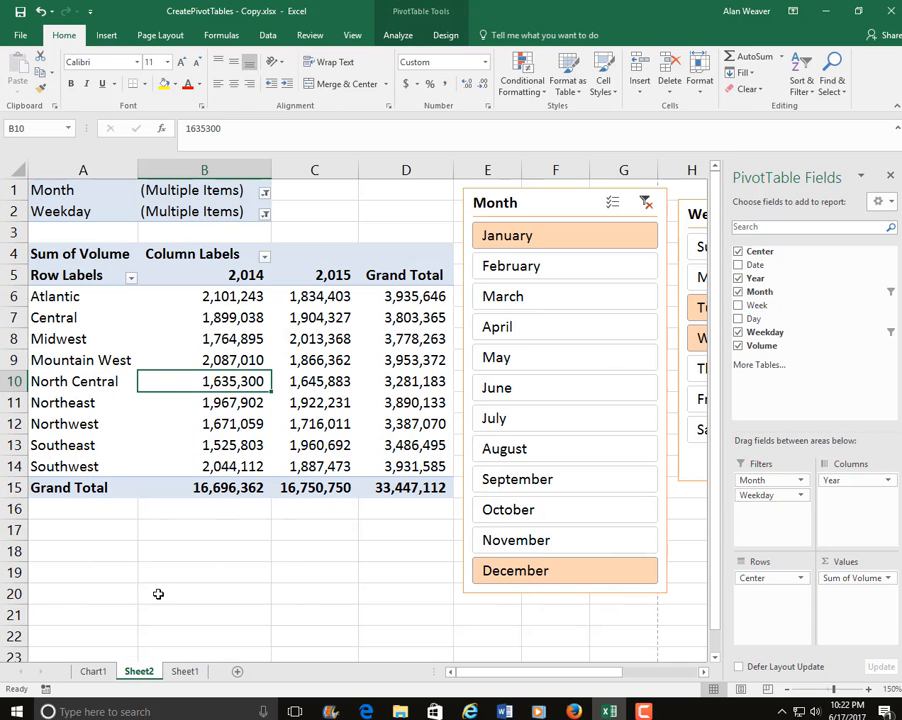